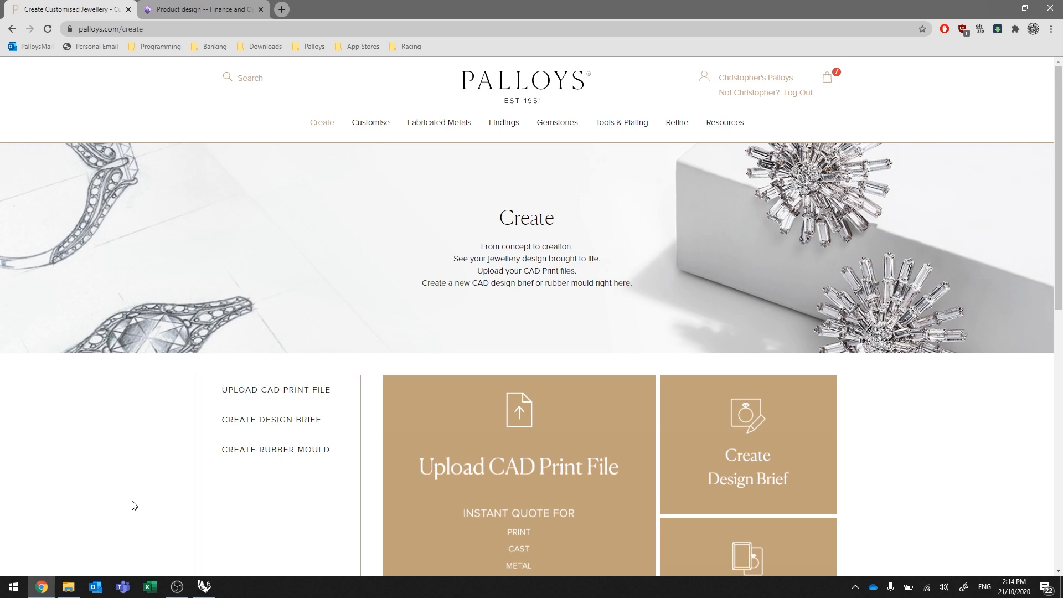
Show the Upload CAD Print File submenu under the Create nav item.
mouse_move(323, 127)
mouse_move(344, 149)
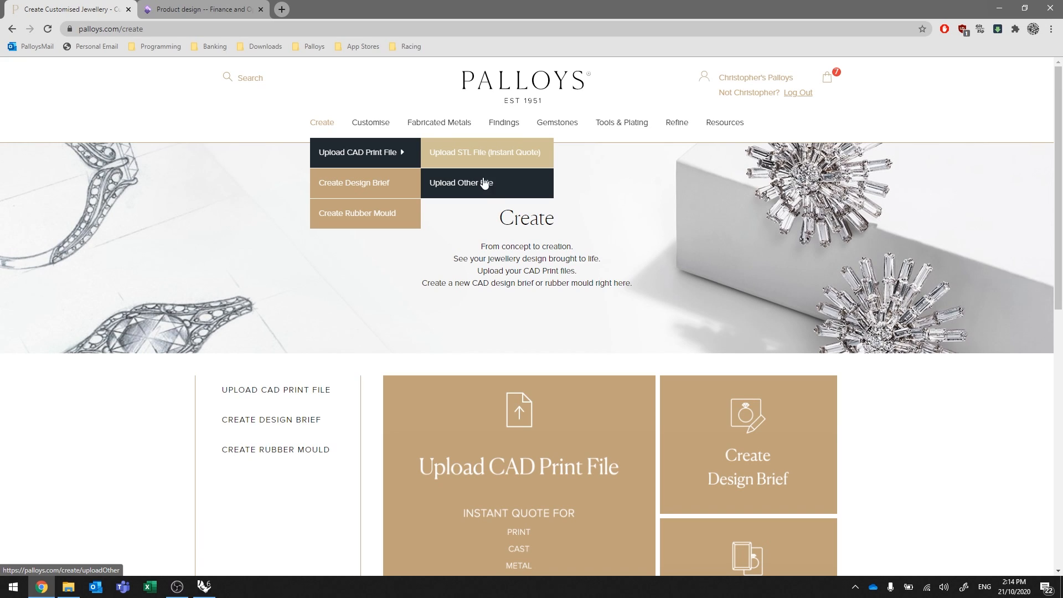
Open the instant-quote STL upload form, close its help popup, and switch to Rhino 6.
click(487, 154)
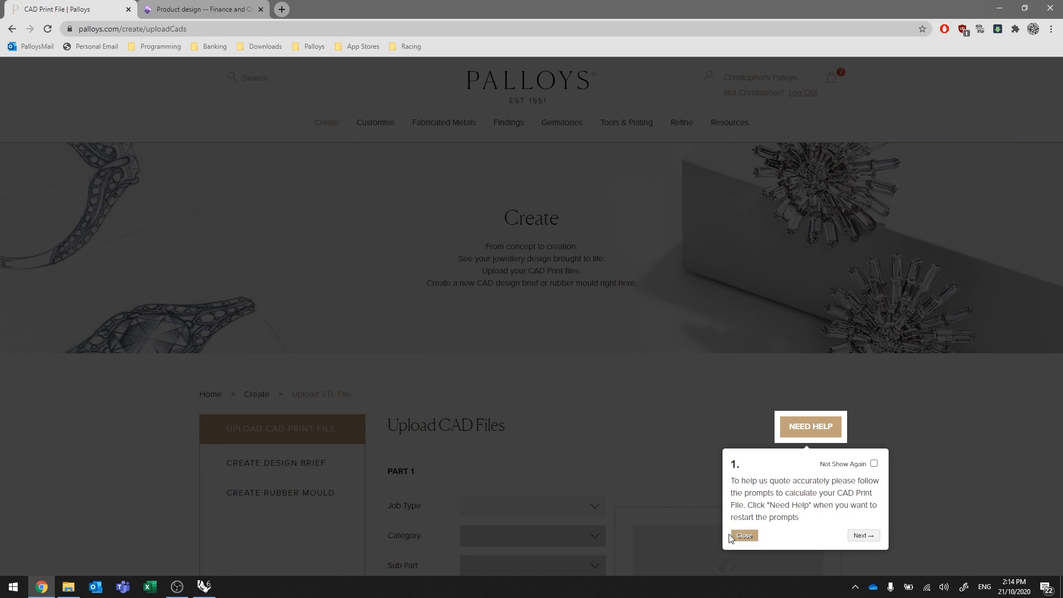
click(745, 536)
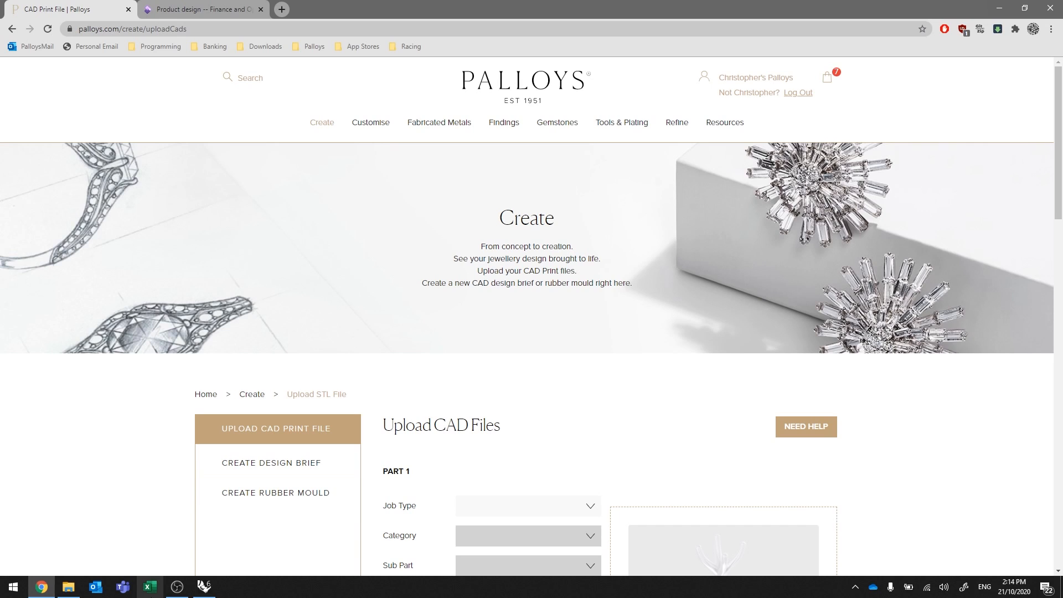
click(204, 587)
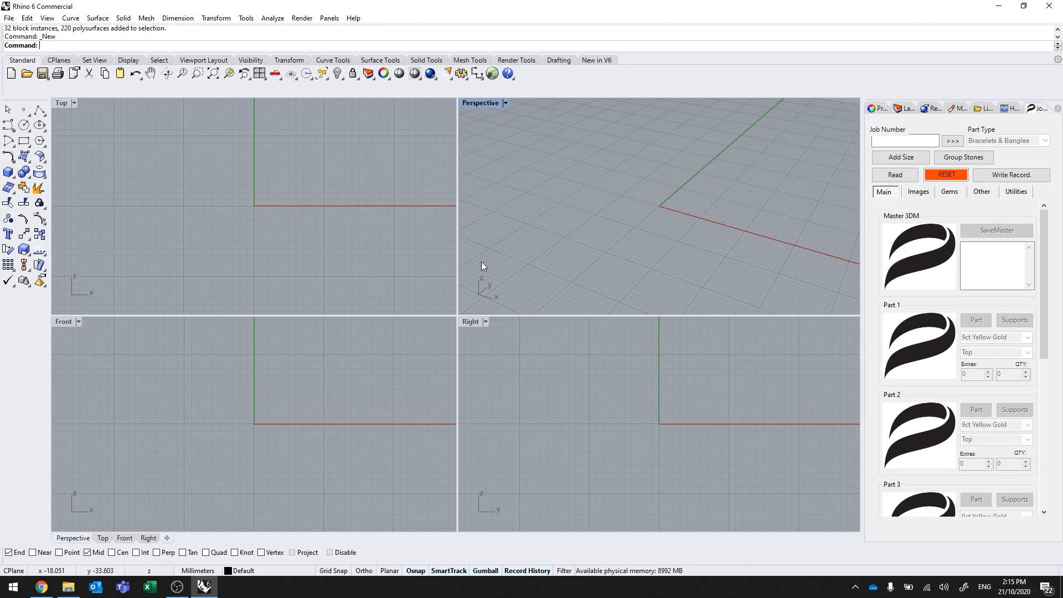
Load the ring job's master file from its pasted job number, accepting the LIVE, Job Info and reset prompts.
click(878, 144)
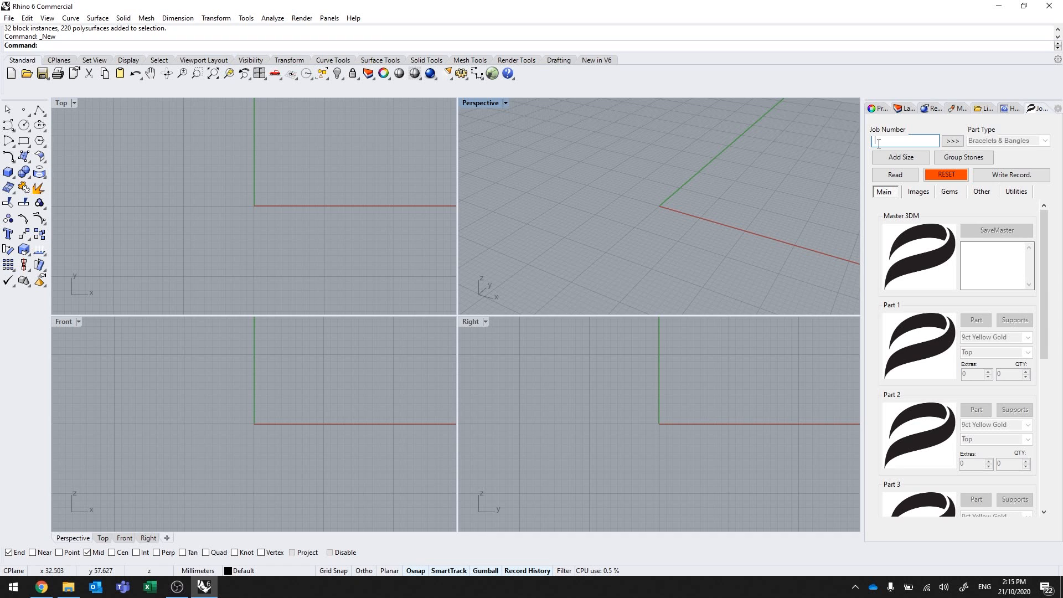
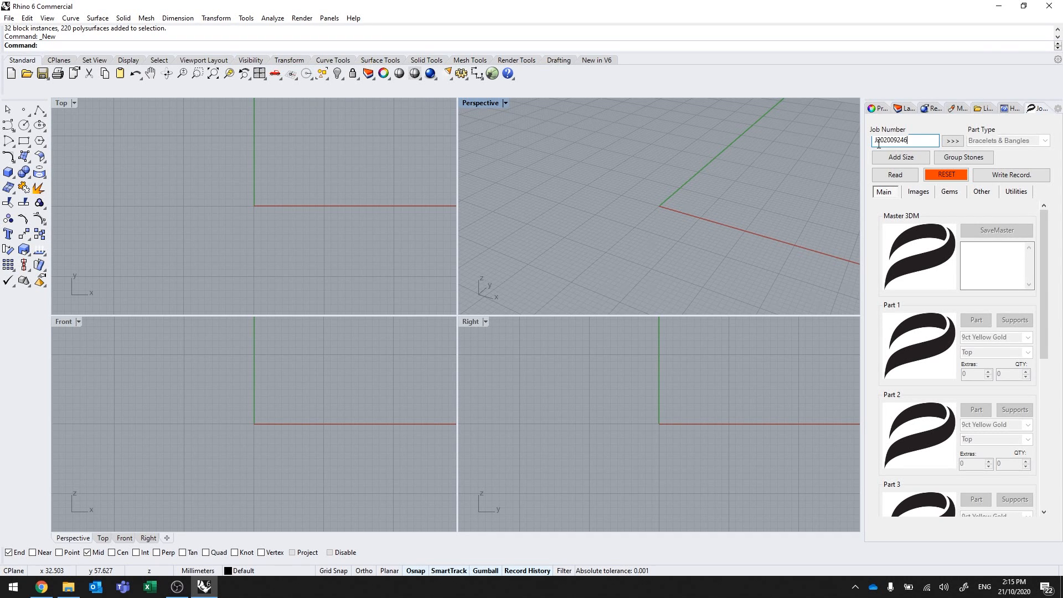
click(952, 141)
click(583, 334)
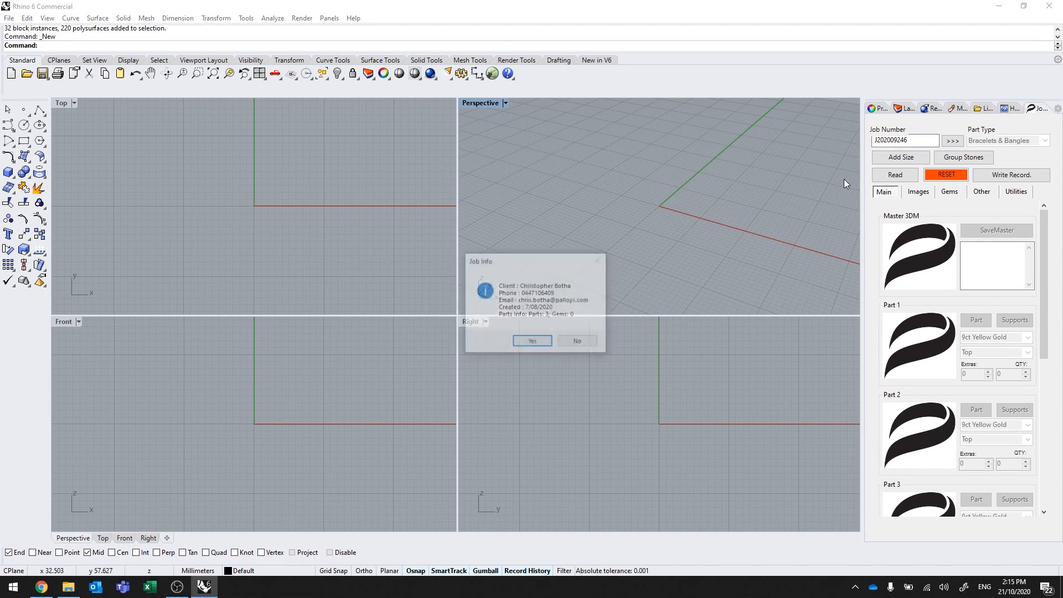
click(533, 342)
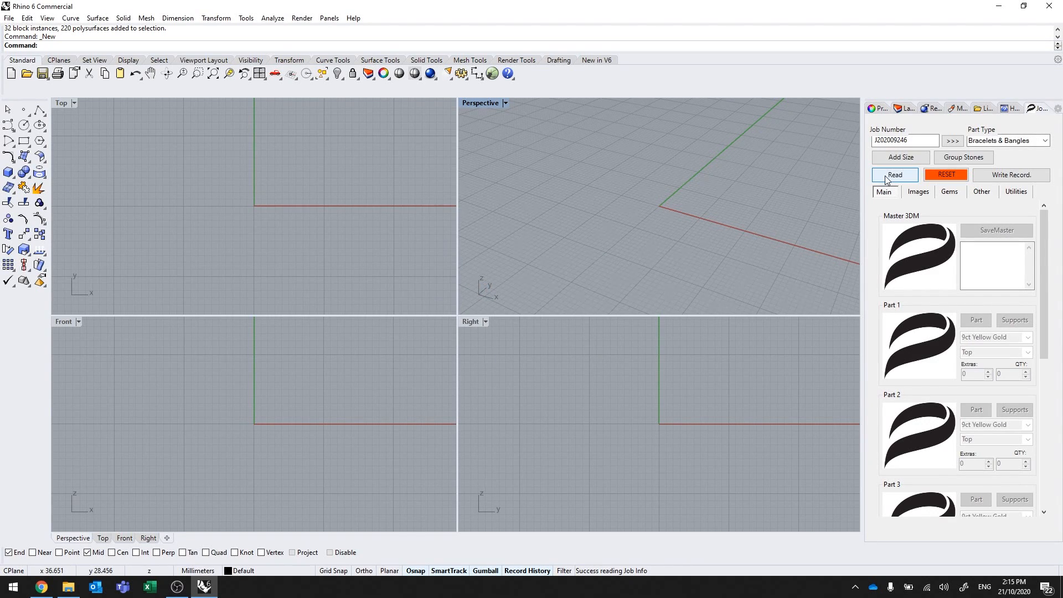
click(560, 334)
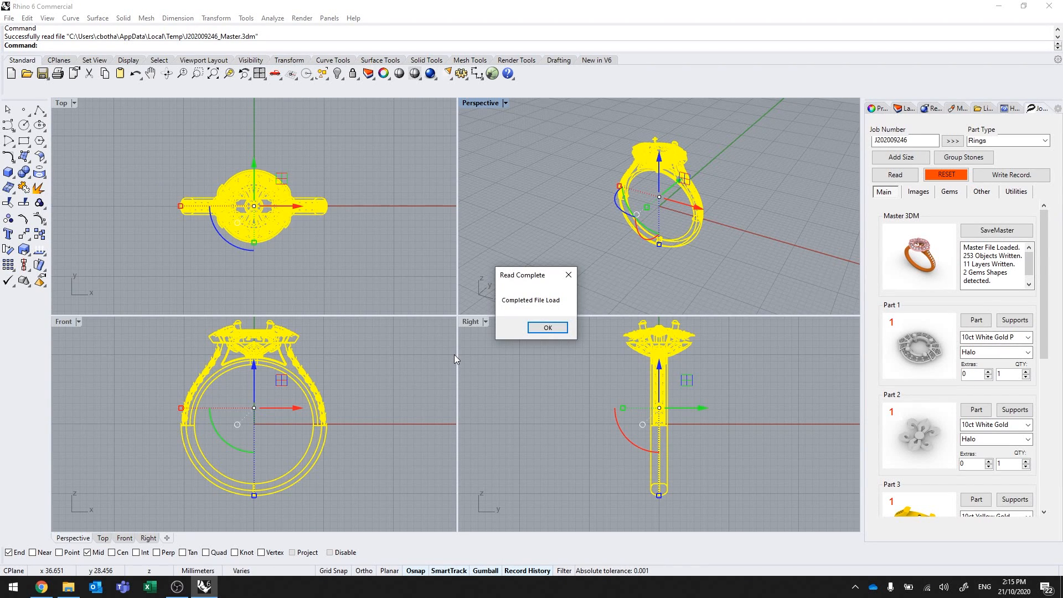
Select the ring head in the front view and raise it above the shank.
click(548, 327)
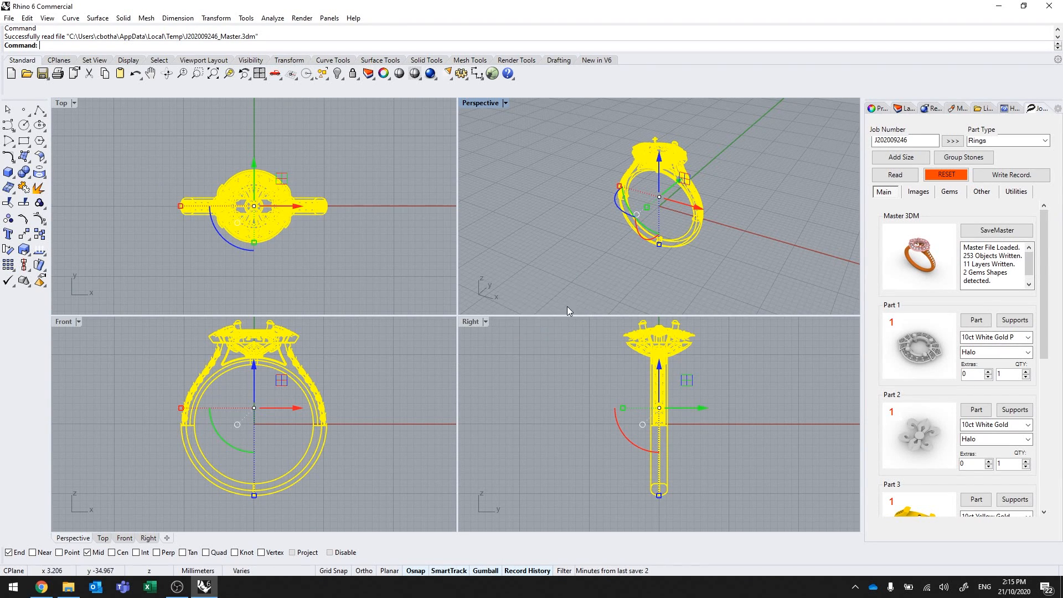
click(551, 391)
scroll(341, 464, down, 4)
scroll(300, 369, up, 4)
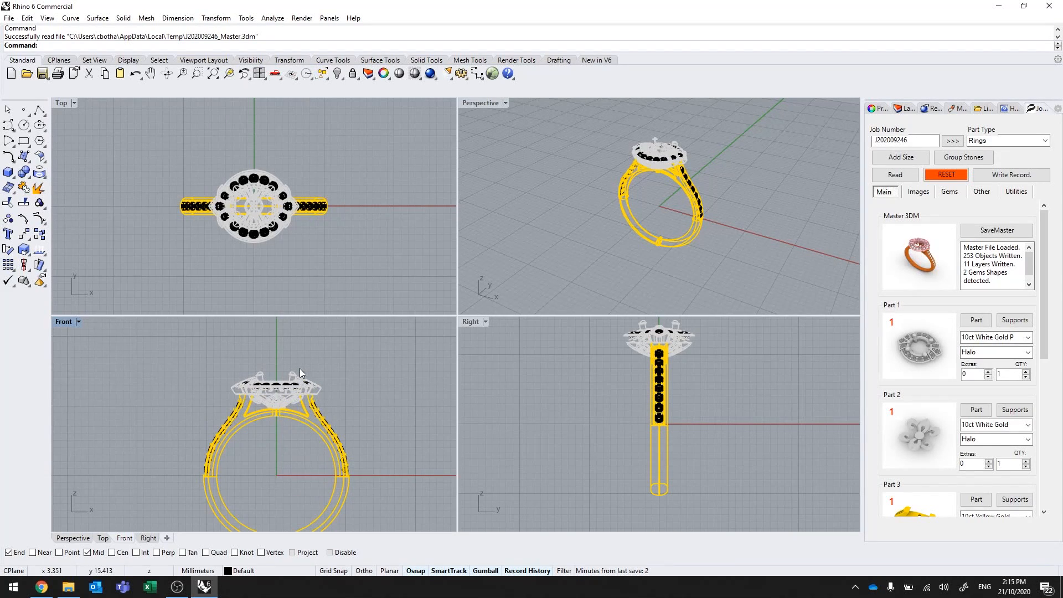
drag(211, 350, 326, 410)
scroll(371, 485, down, 1)
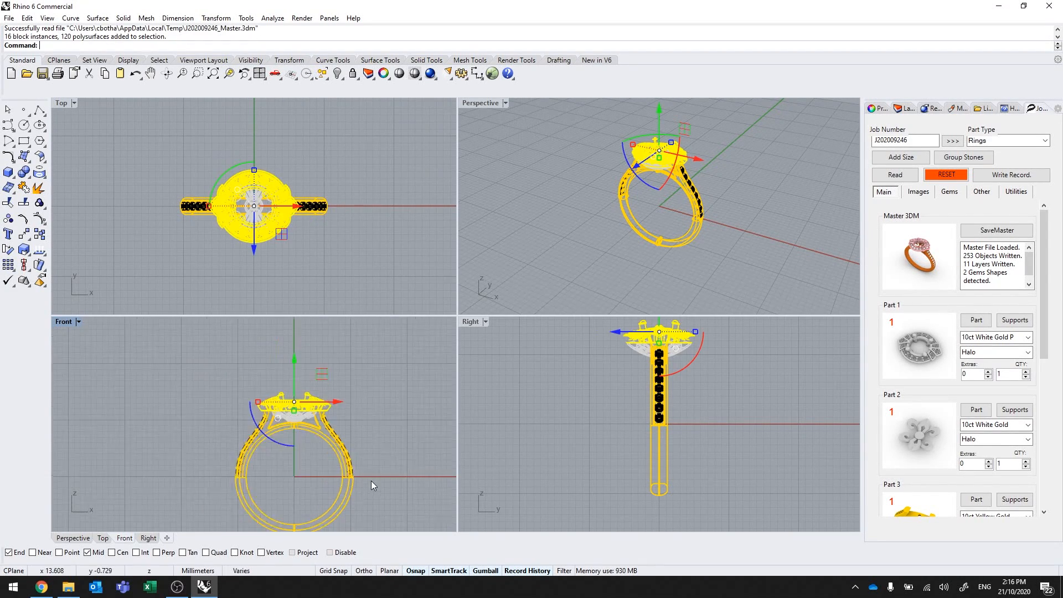
scroll(371, 486, down, 1)
drag(307, 375, 310, 340)
click(538, 337)
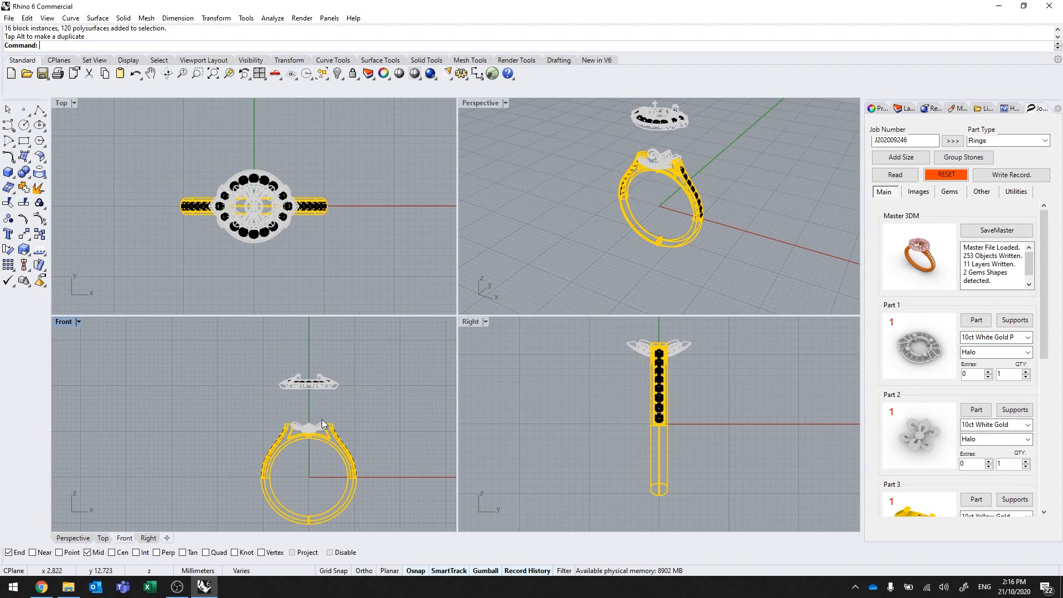
Raise the flower-shaped setting above the shank as well.
scroll(324, 423, up, 3)
drag(260, 410, 322, 463)
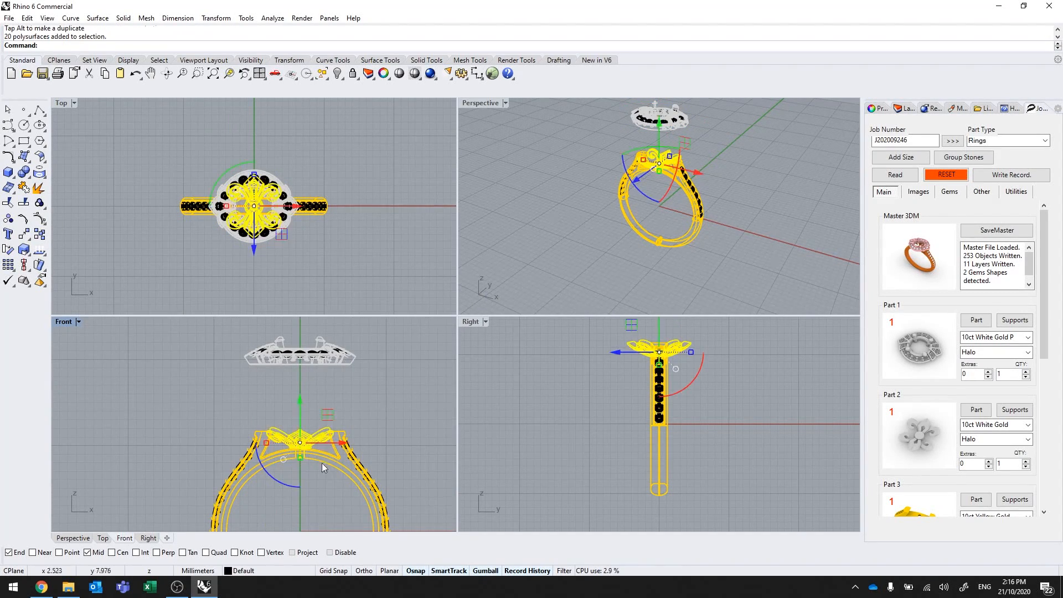
drag(300, 403, 300, 364)
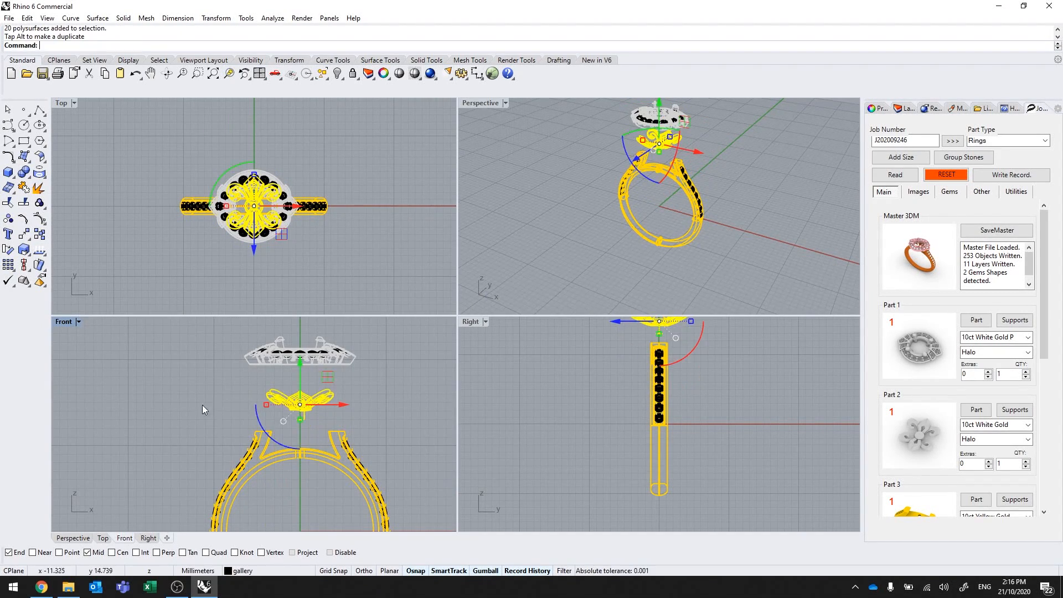
click(202, 404)
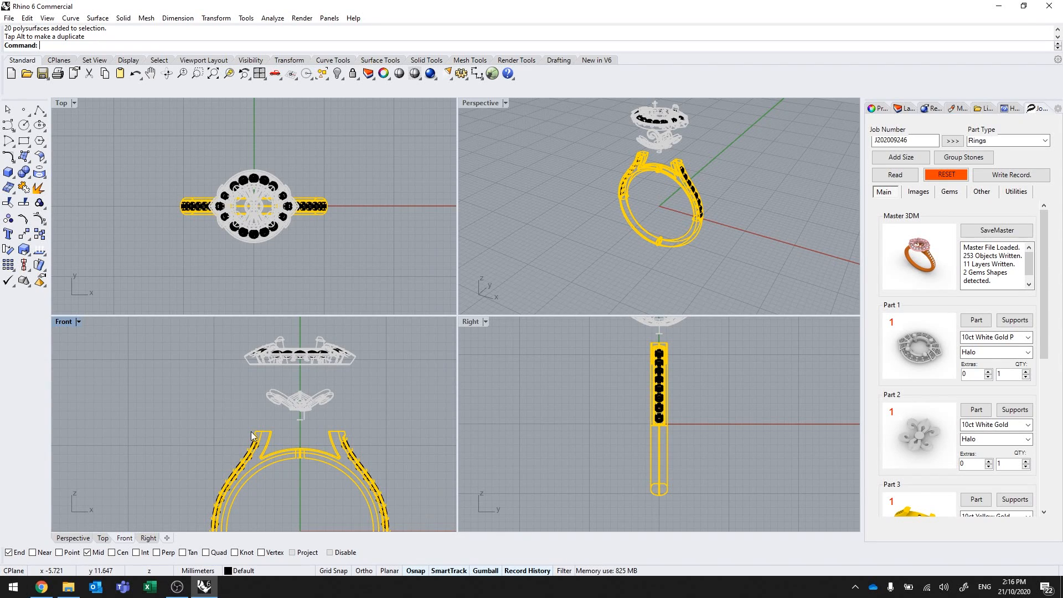
Reselect the flower setting and start exporting it with the Export command.
drag(250, 379, 350, 426)
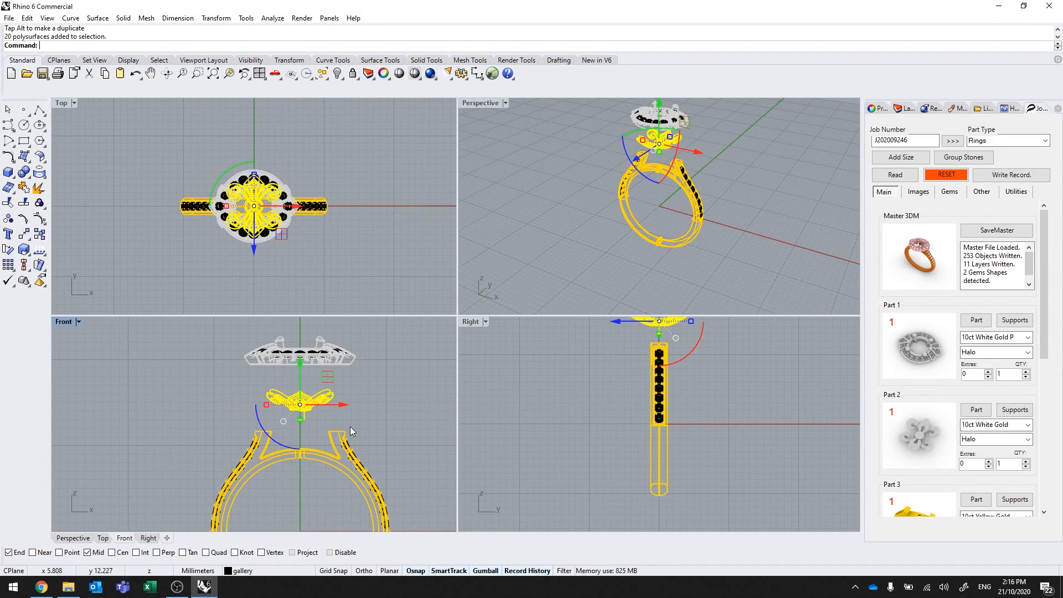
text(export)
key(Return)
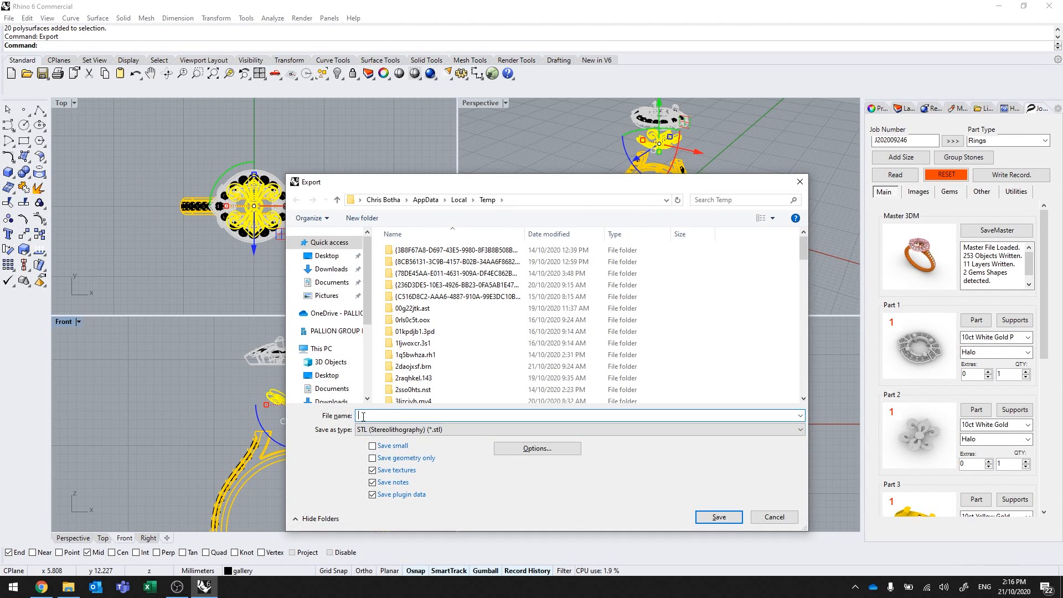
Cancel the STL export and minimize Rhino to return to the Palloys upload page.
text(g)
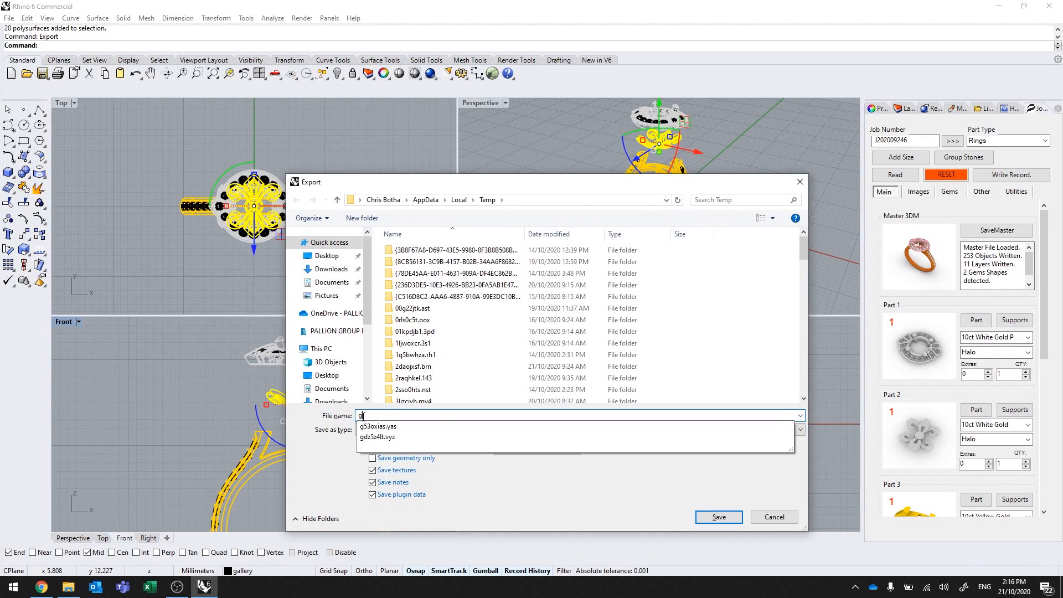
text(all)
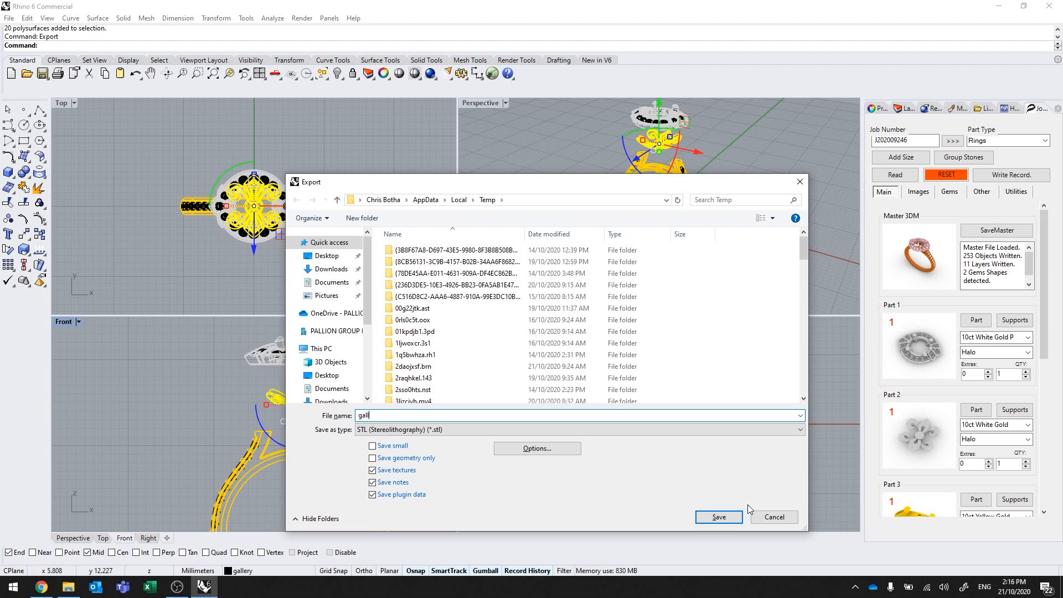
click(773, 518)
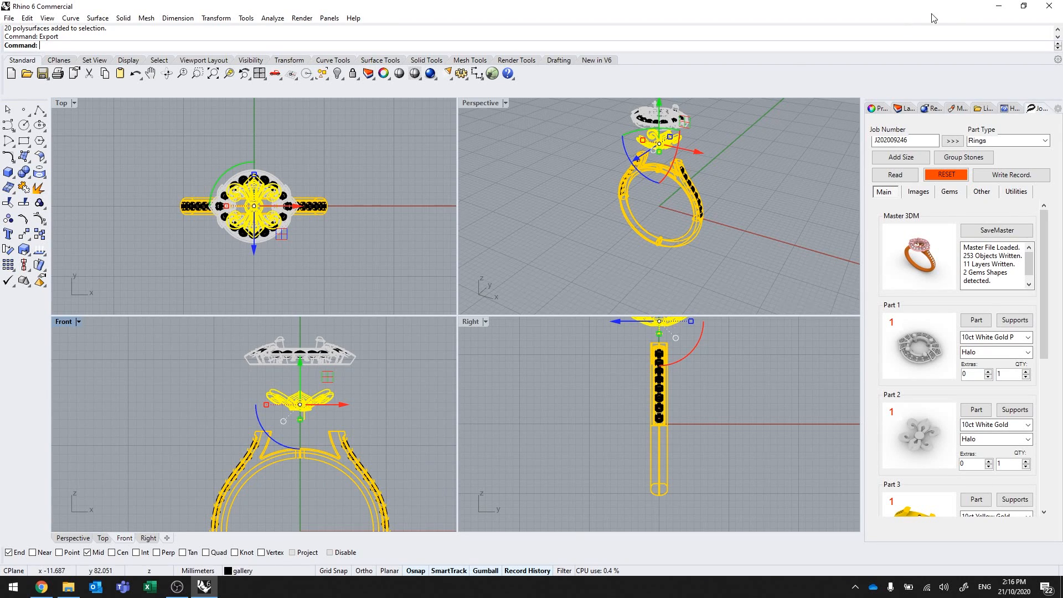
click(999, 6)
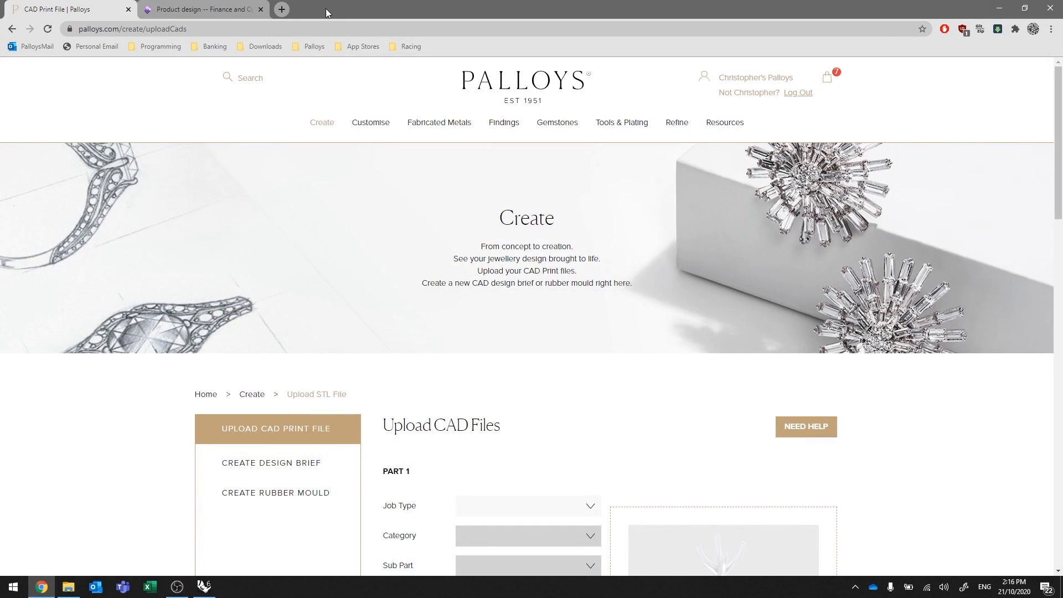
Place the restored Chrome window beside the TestFiles folder and open Part 1's Job Type list.
double_click(325, 8)
drag(469, 22, 628, 21)
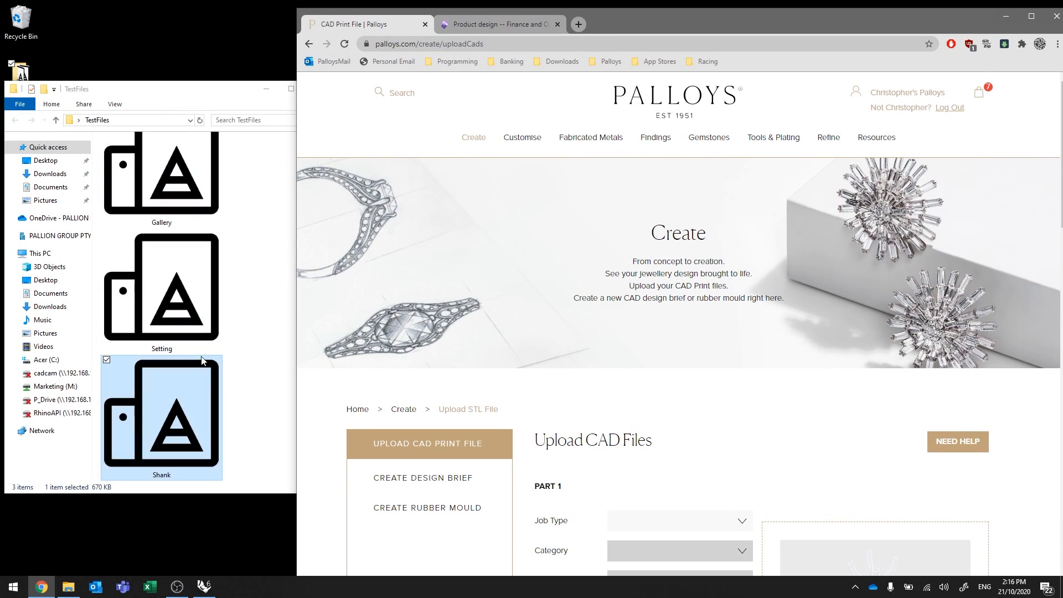
click(264, 286)
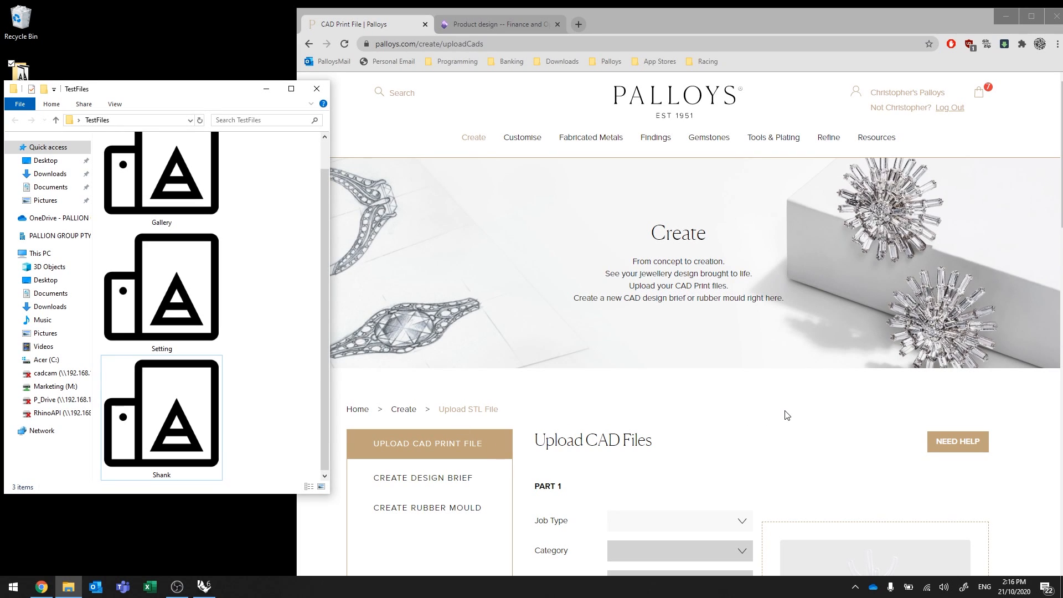
scroll(786, 413, down, 5)
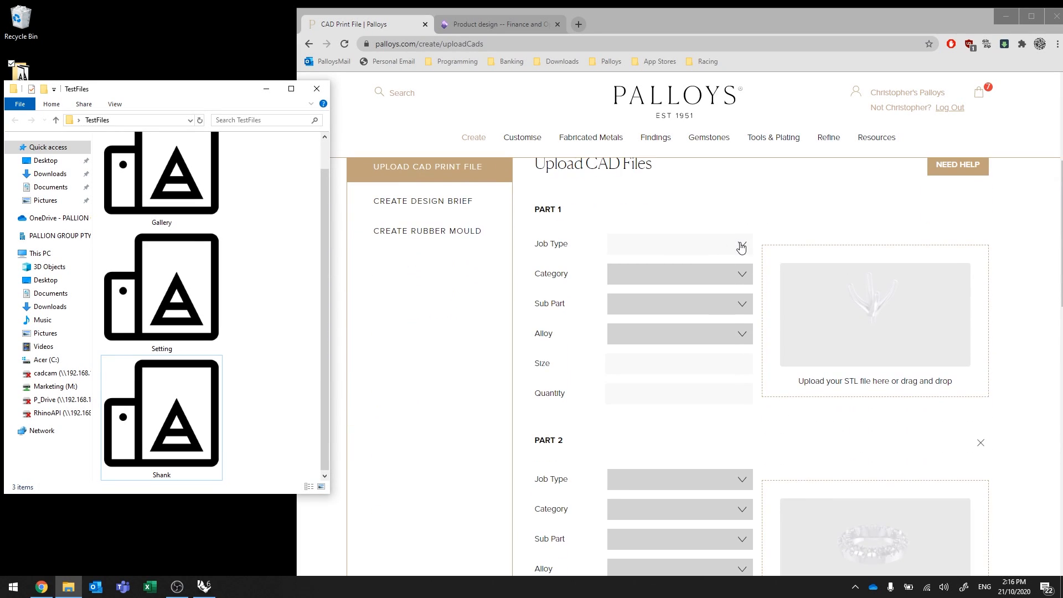
click(741, 248)
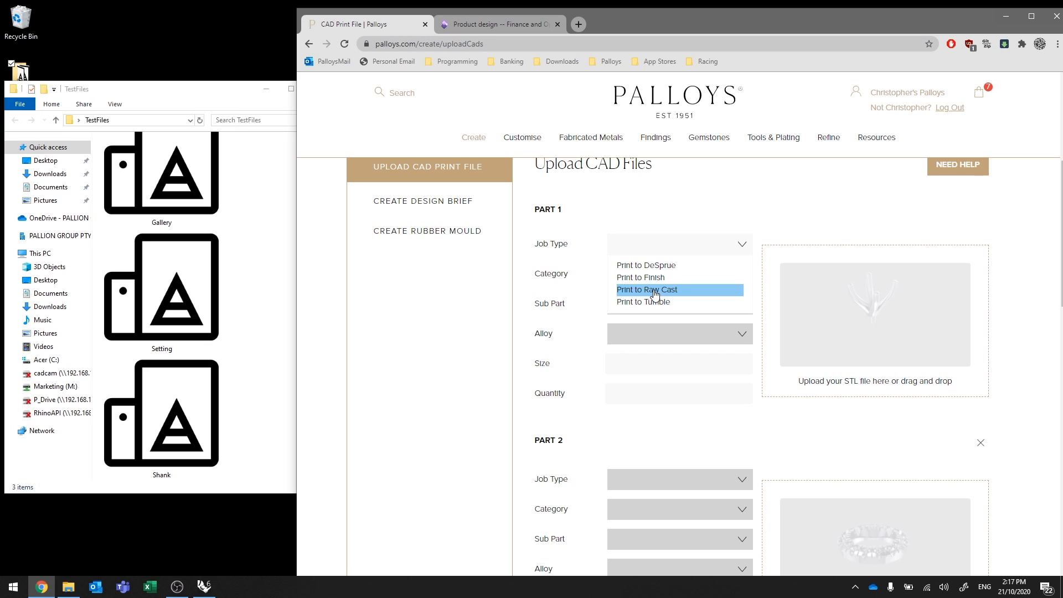
Give Part 1 job type Print to Raw Cast and category Rings, leaving Sub Part unset.
click(656, 290)
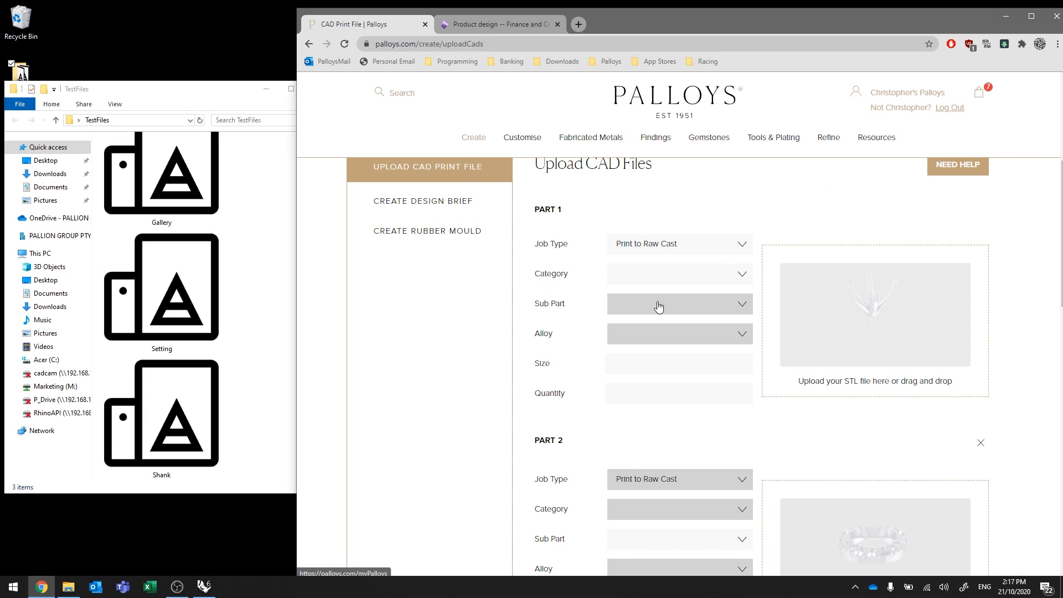
click(646, 276)
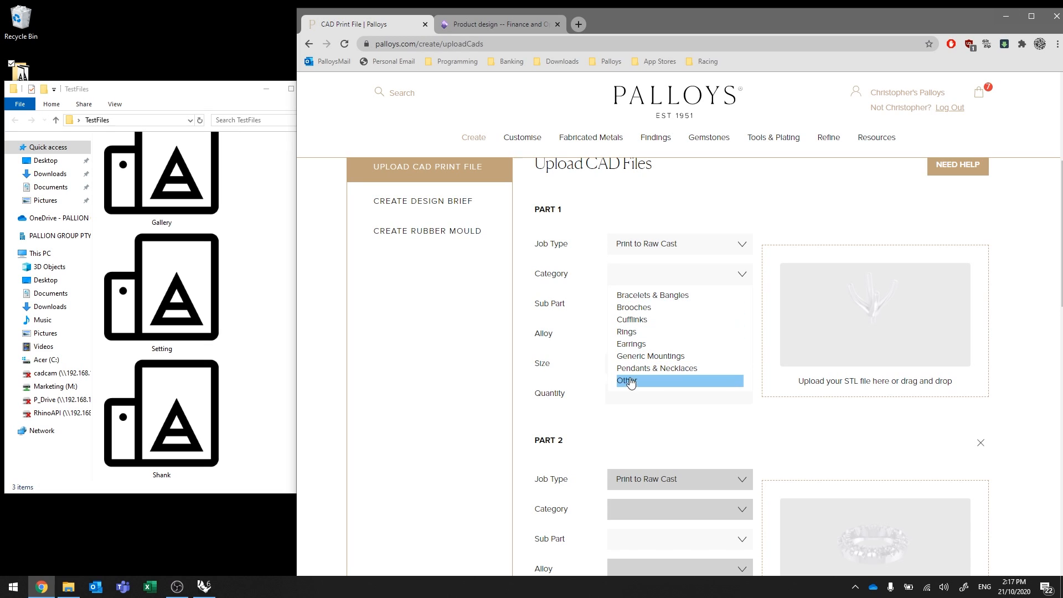
click(632, 334)
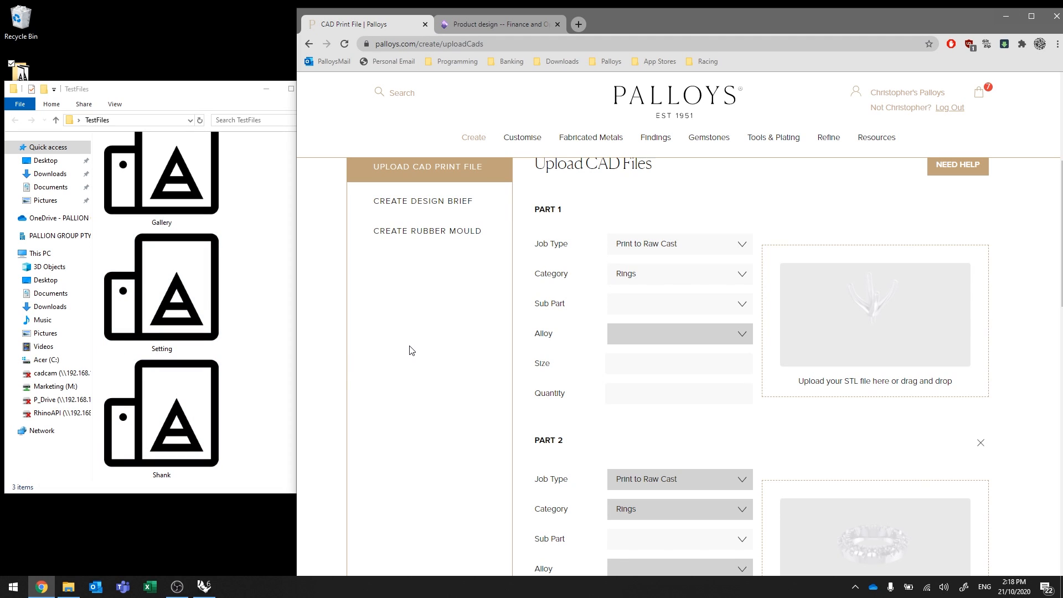
click(635, 305)
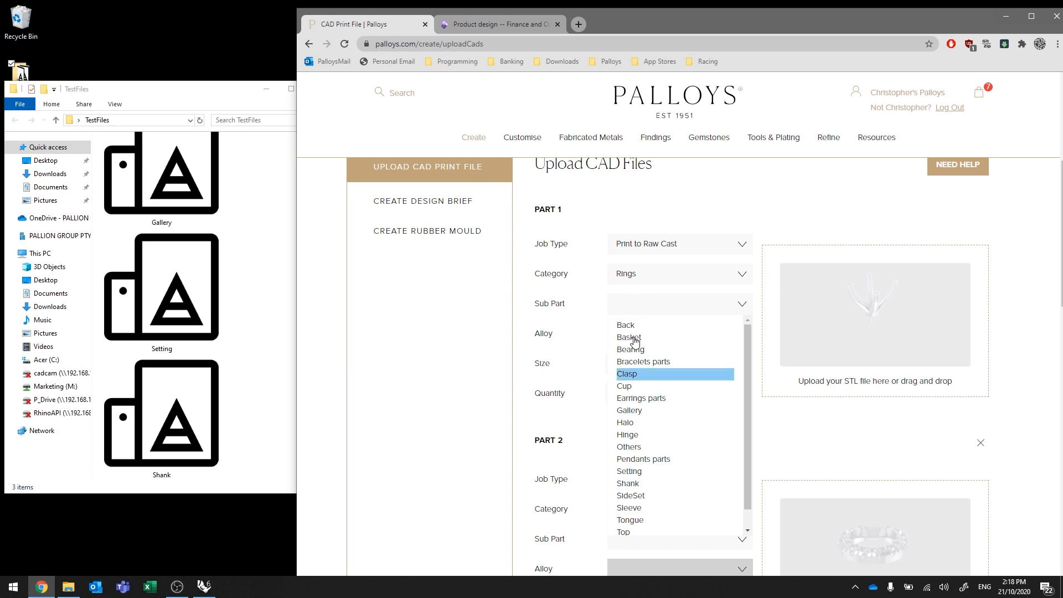
click(1025, 387)
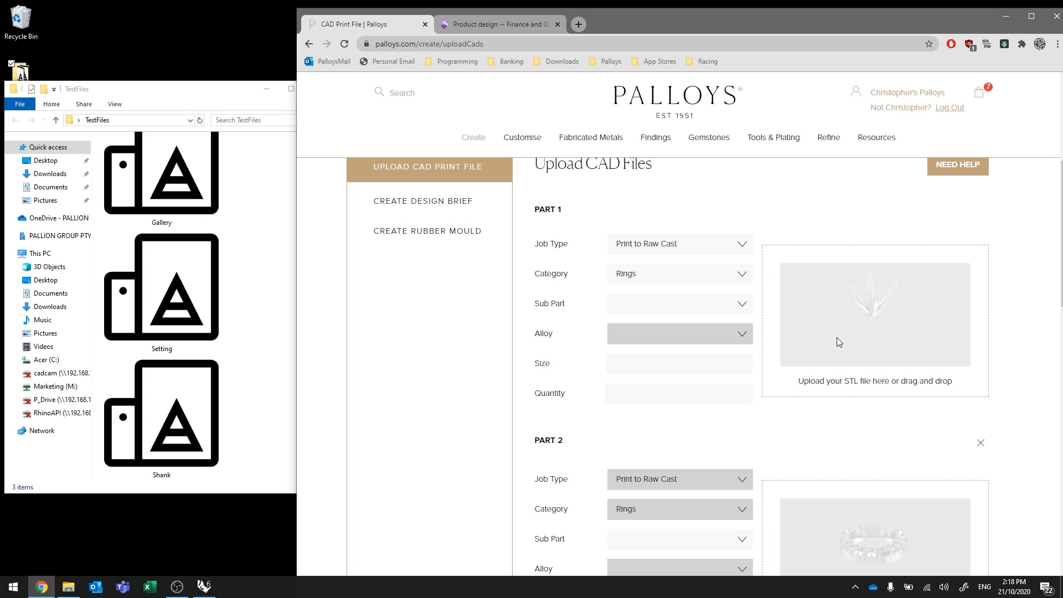
Upload the Gallery file as Part 1's model and rotate its preview to a top-down view.
click(872, 298)
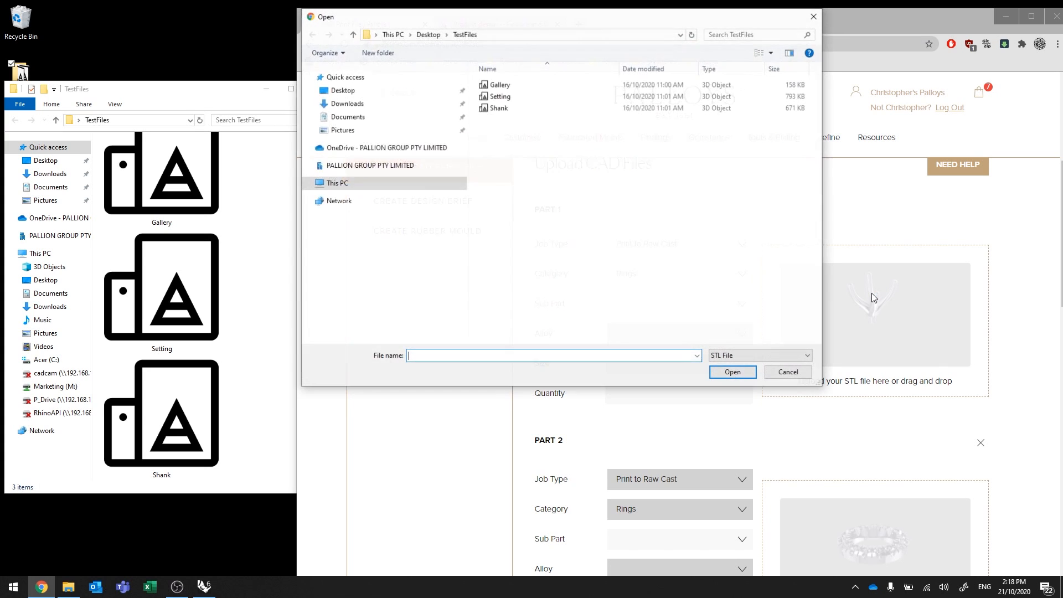
double_click(500, 89)
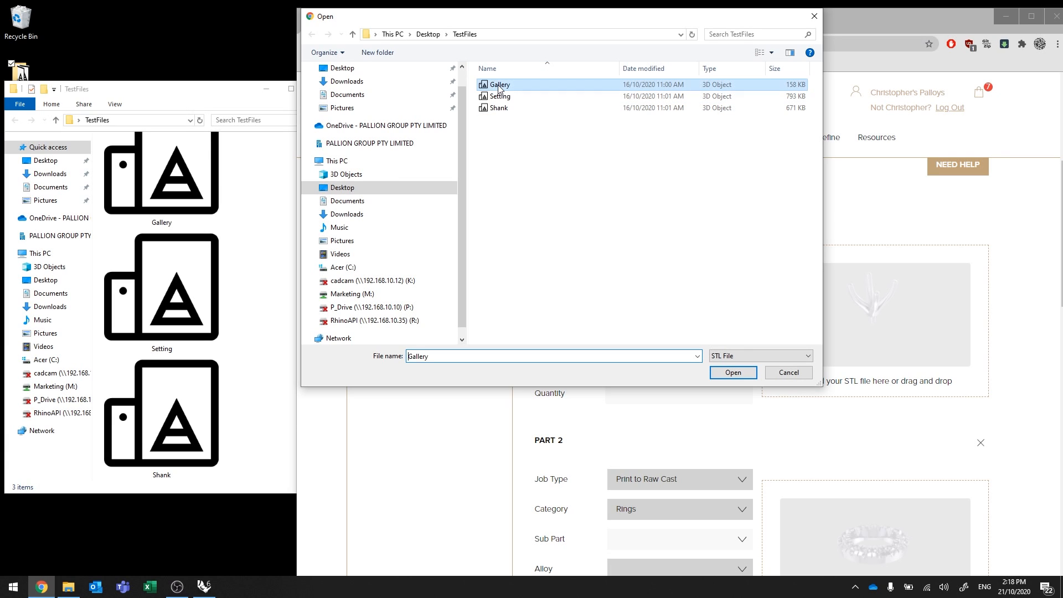
mouse_move(590, 137)
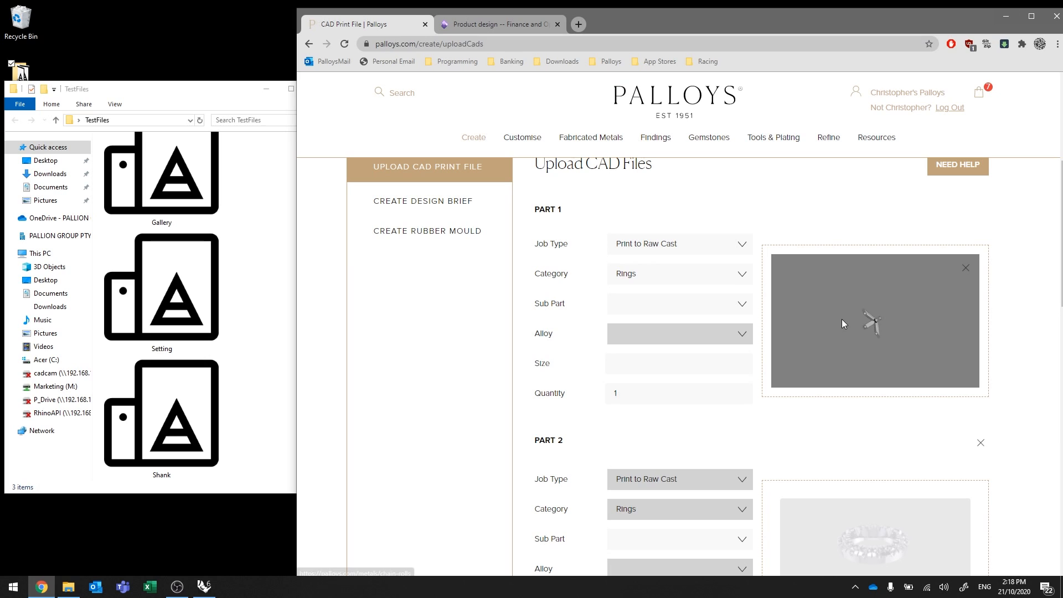
drag(842, 319, 911, 301)
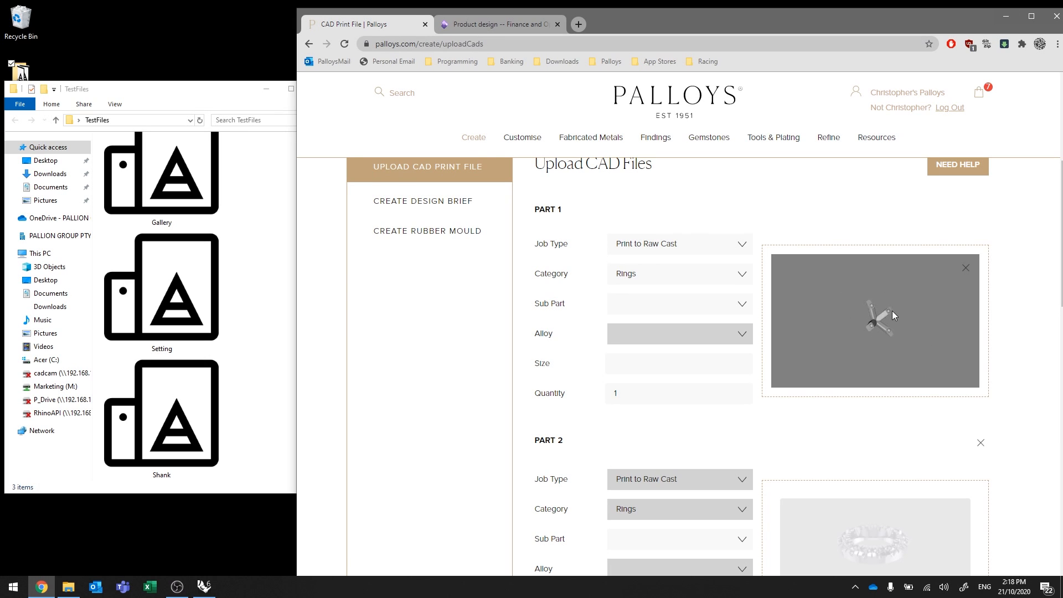
scroll(890, 315, up, 5)
drag(892, 311, 875, 297)
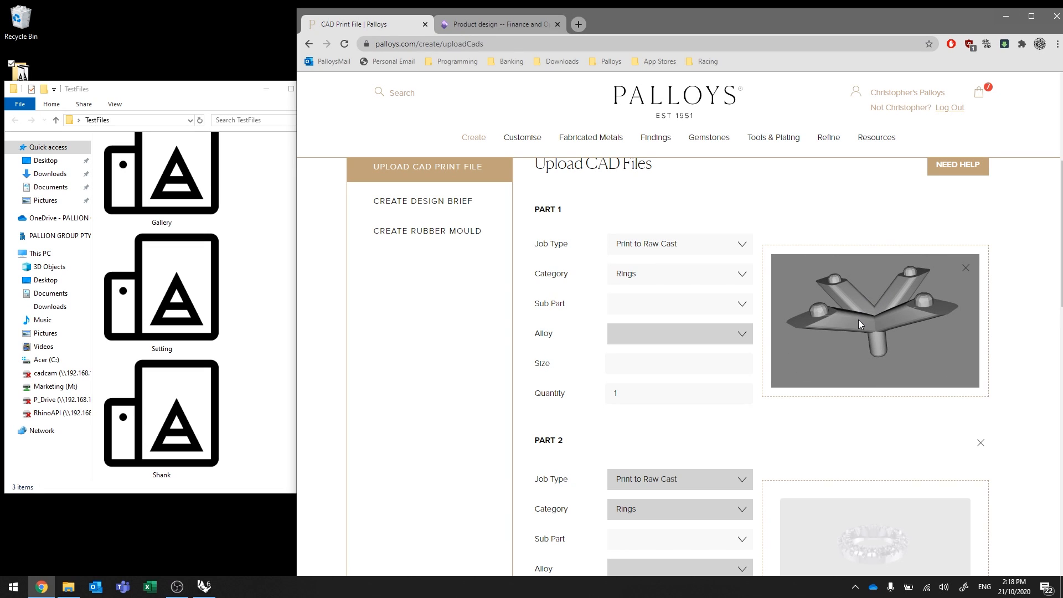
In Part 1, pick Sub Part Gallery and Alloy 10ct White Gold, keeping quantity 1.
click(742, 306)
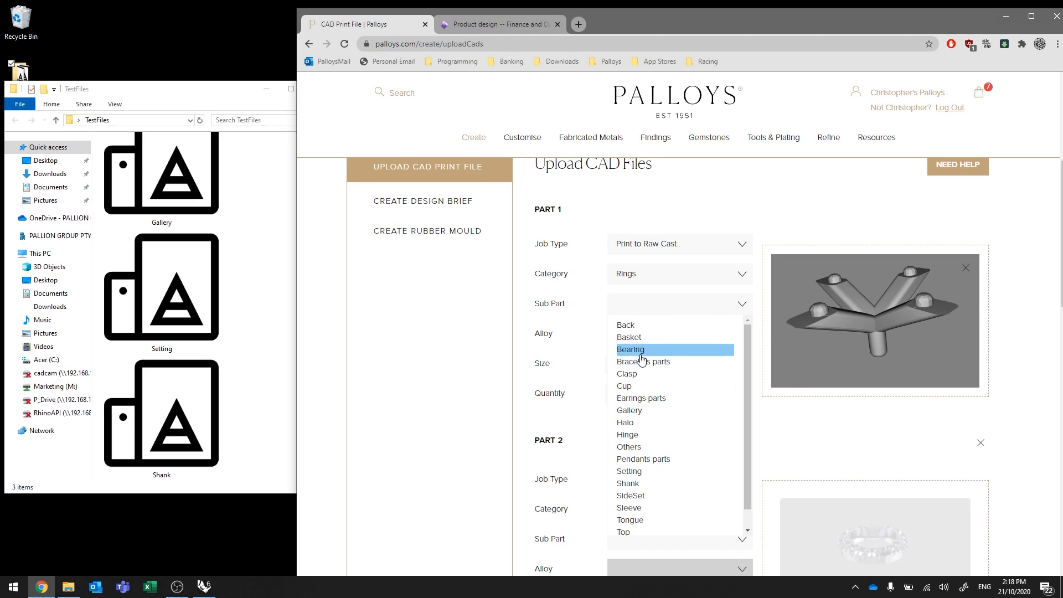
click(633, 411)
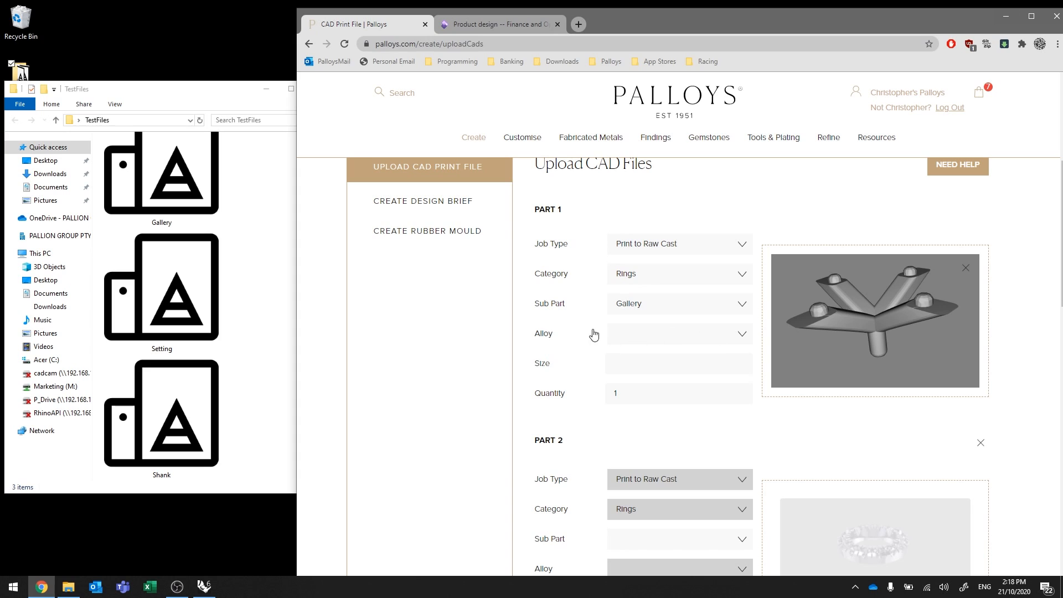
click(677, 336)
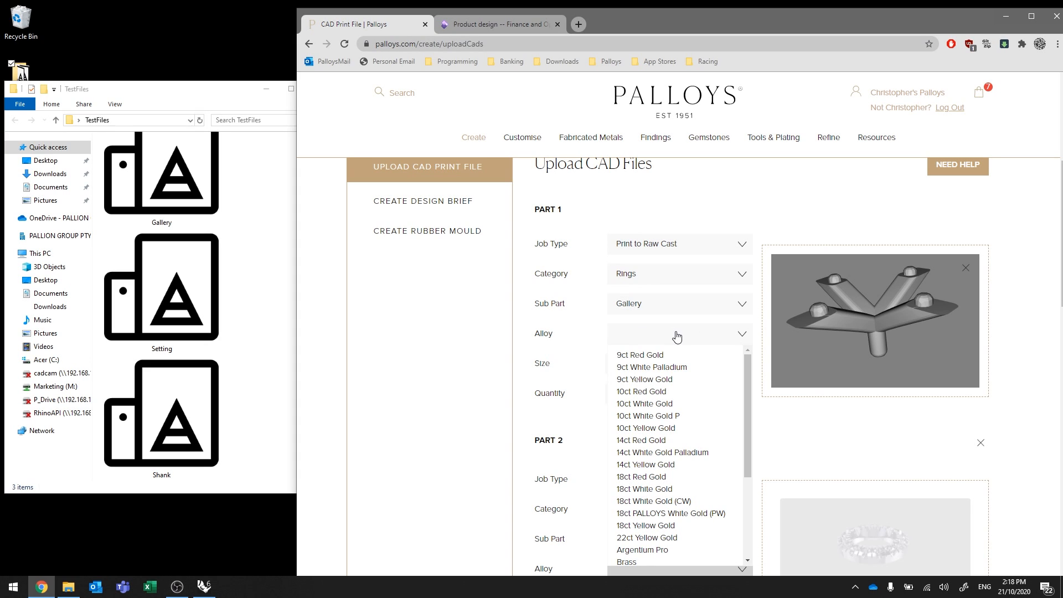
click(657, 410)
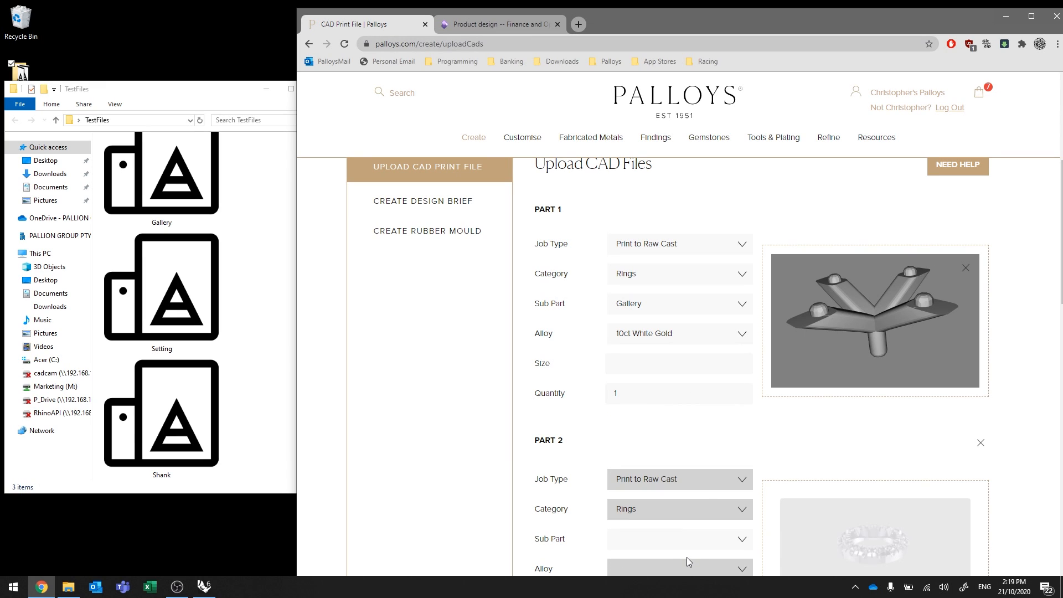
click(659, 338)
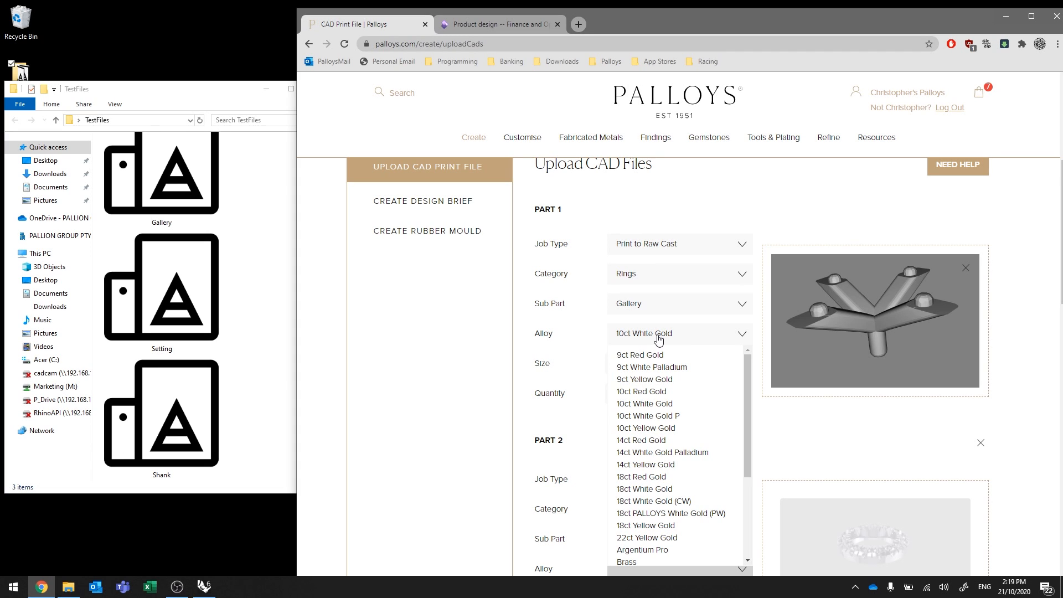
click(658, 339)
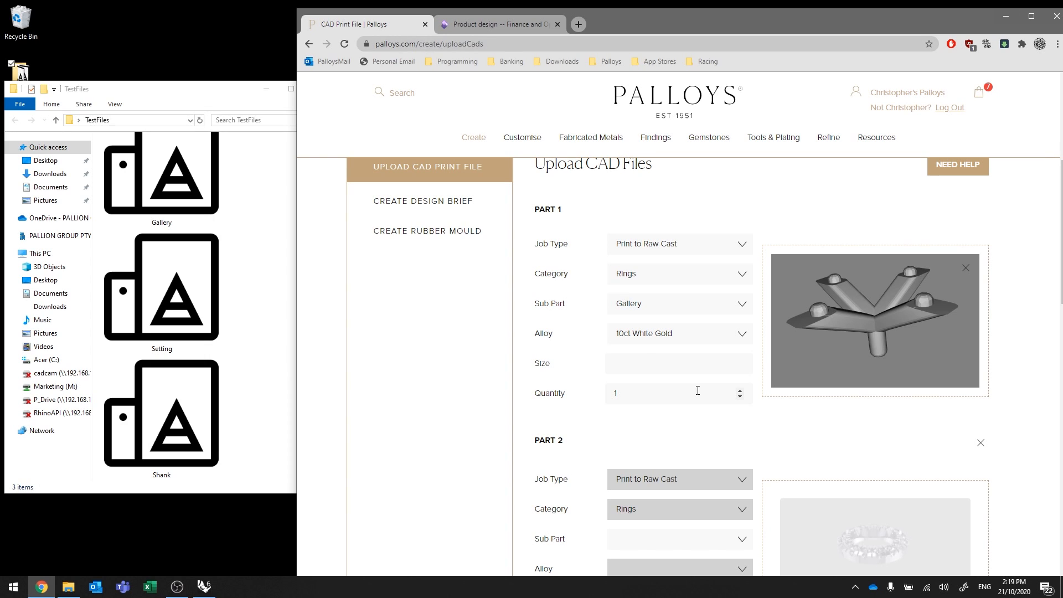
scroll(825, 427, down, 4)
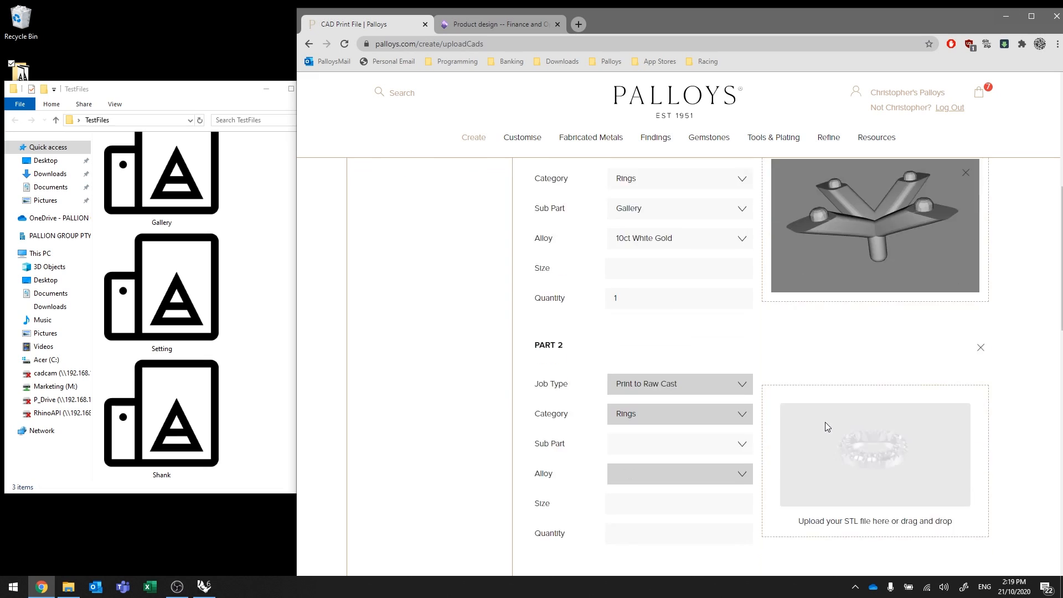
scroll(827, 426, up, 3)
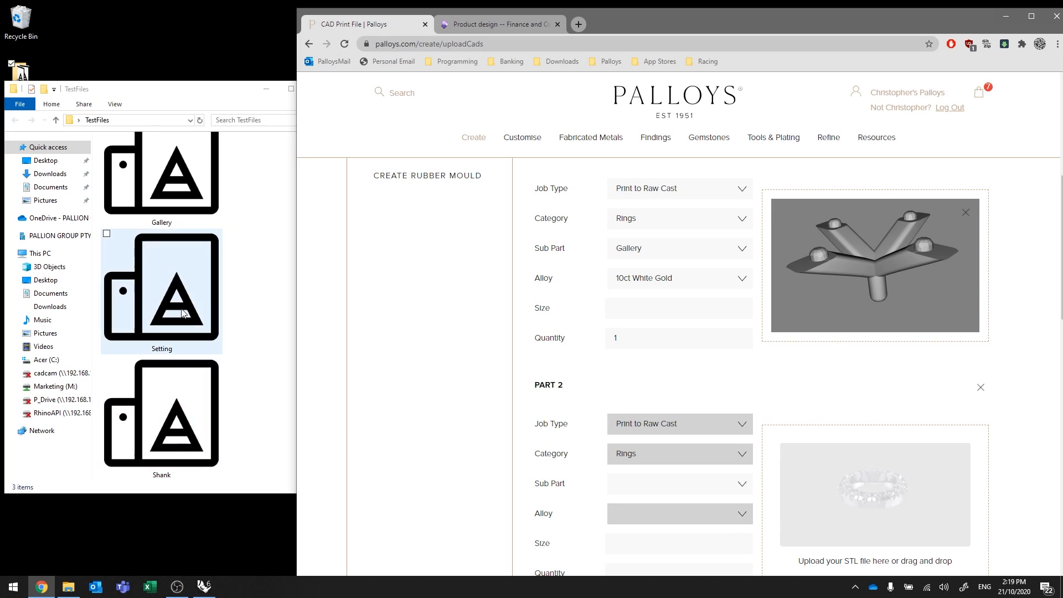
Drop the Setting file from Explorer into Part 2 and turn its preview to face forward.
drag(174, 293, 865, 499)
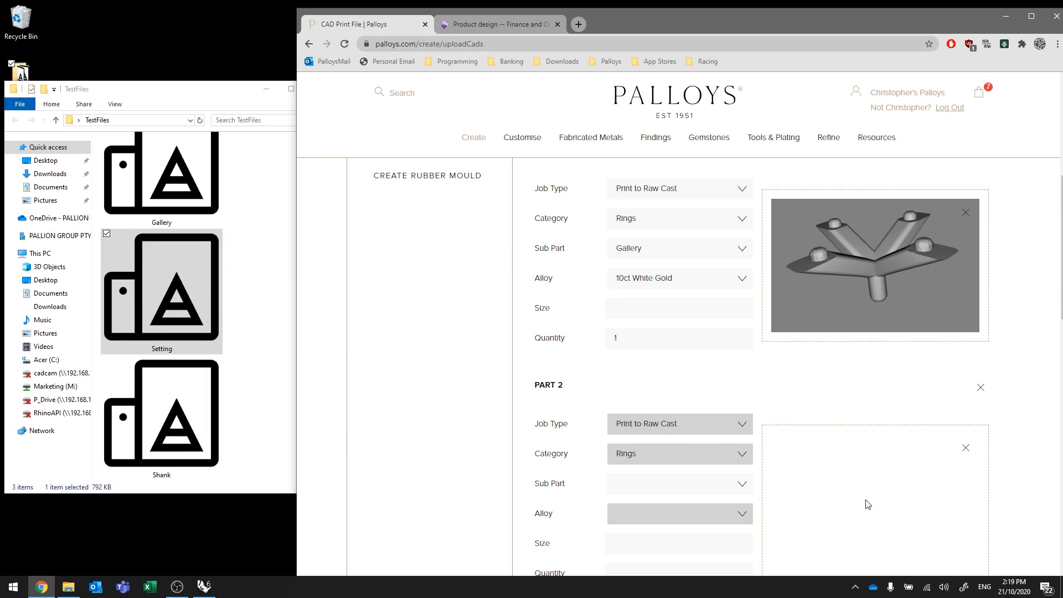
scroll(1023, 364, down, 4)
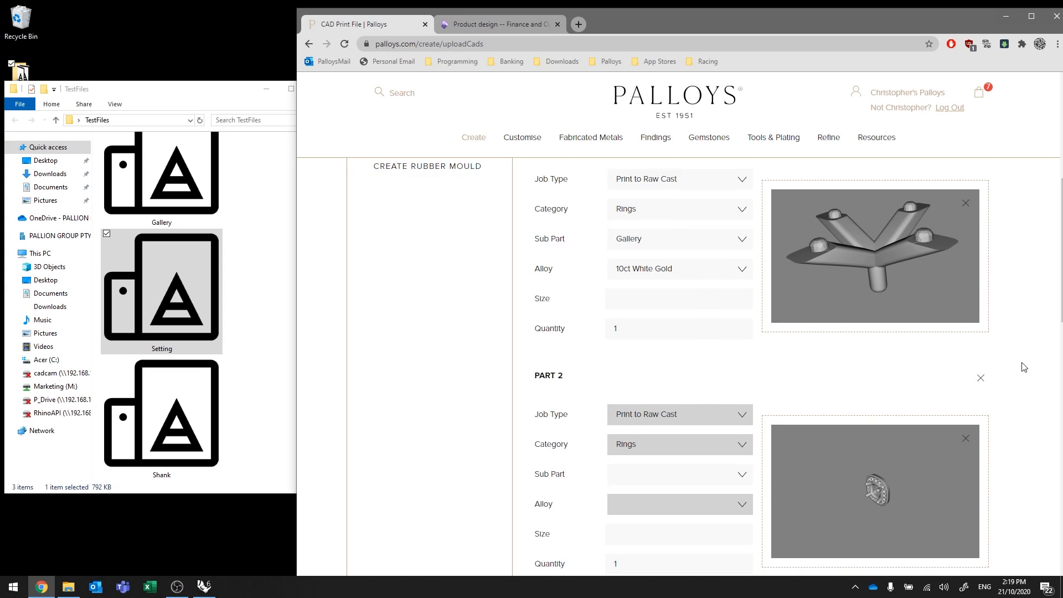
scroll(888, 279, up, 8)
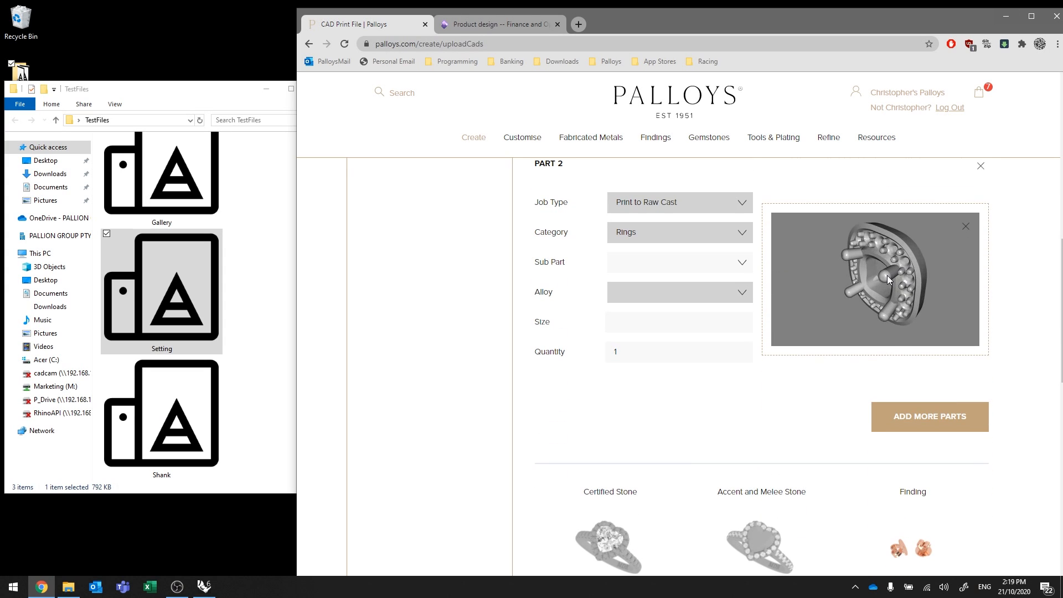
drag(853, 297, 874, 266)
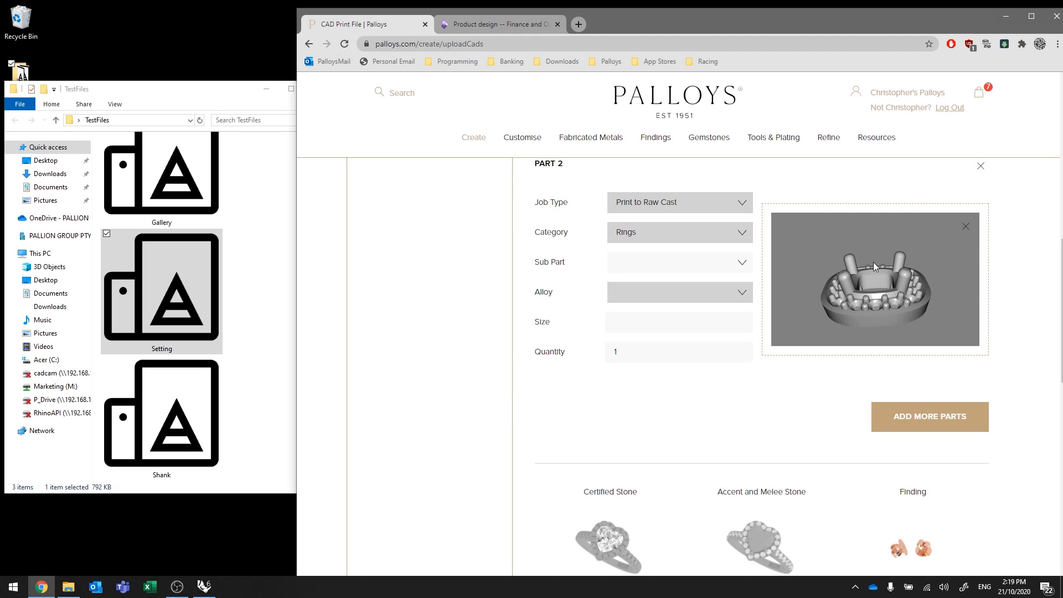
Set Part 2's sub part to Halo and alloy to 10ct White Gold.
click(743, 264)
click(637, 381)
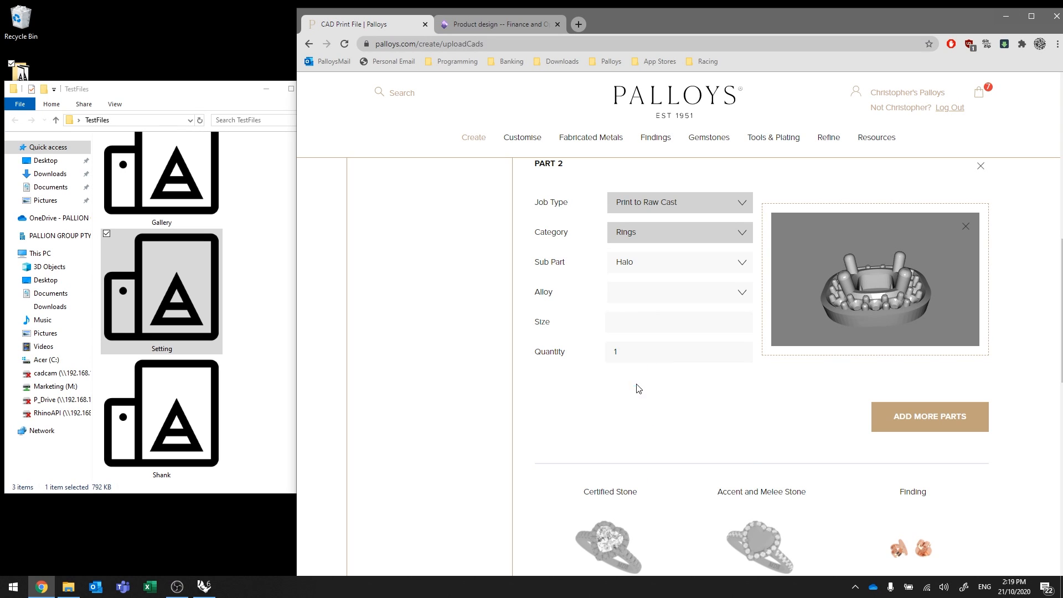
click(742, 293)
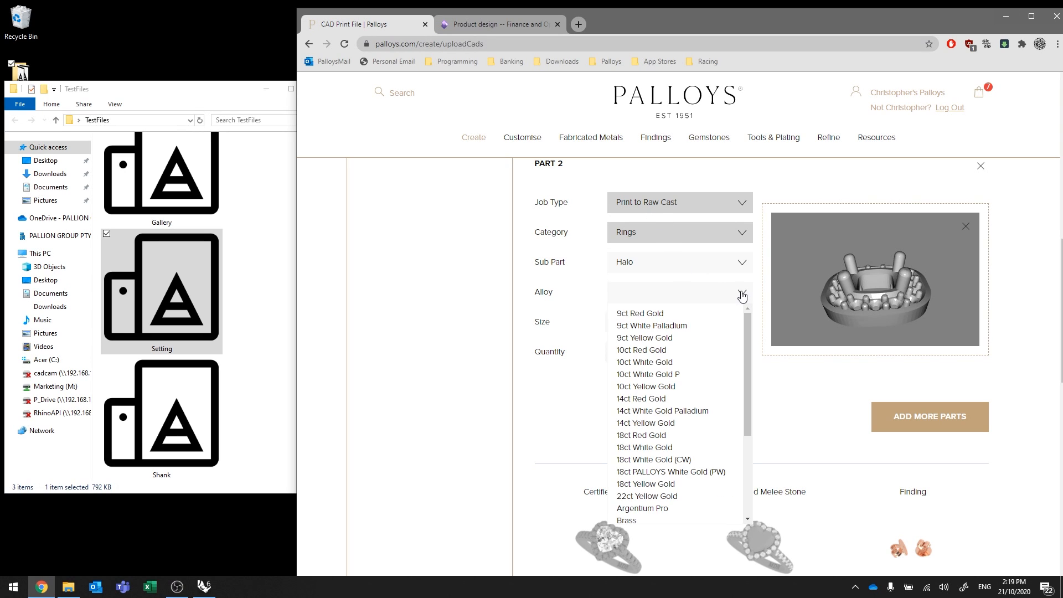
click(673, 364)
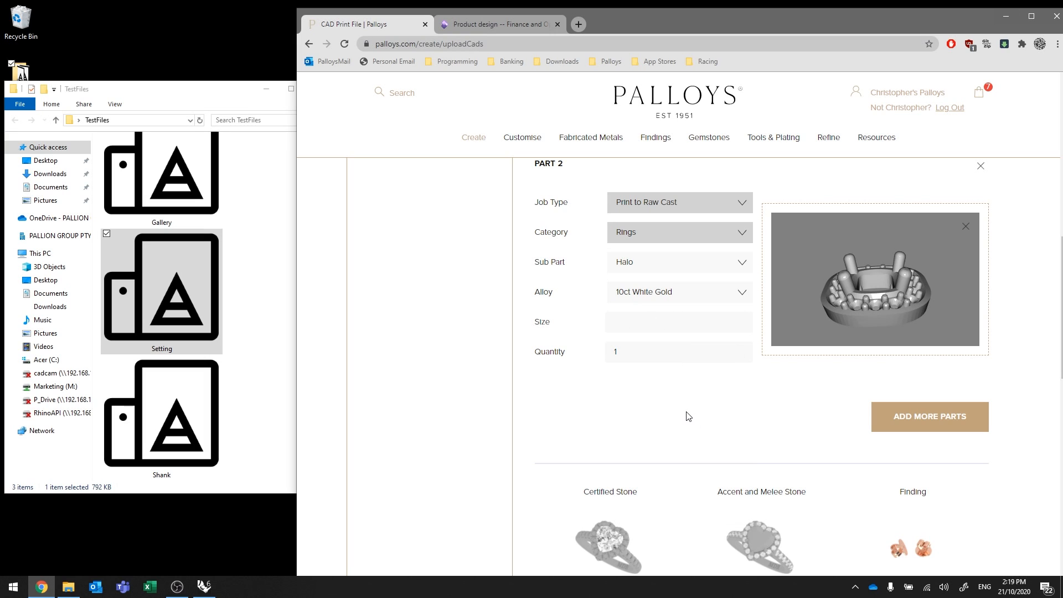
scroll(1033, 333, up, 5)
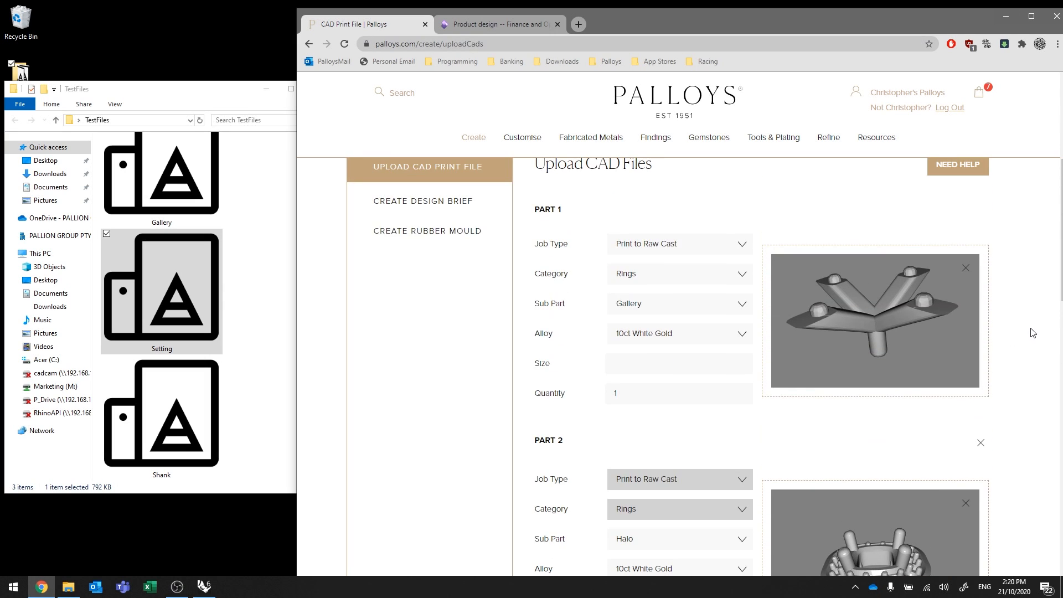
scroll(1009, 319, down, 3)
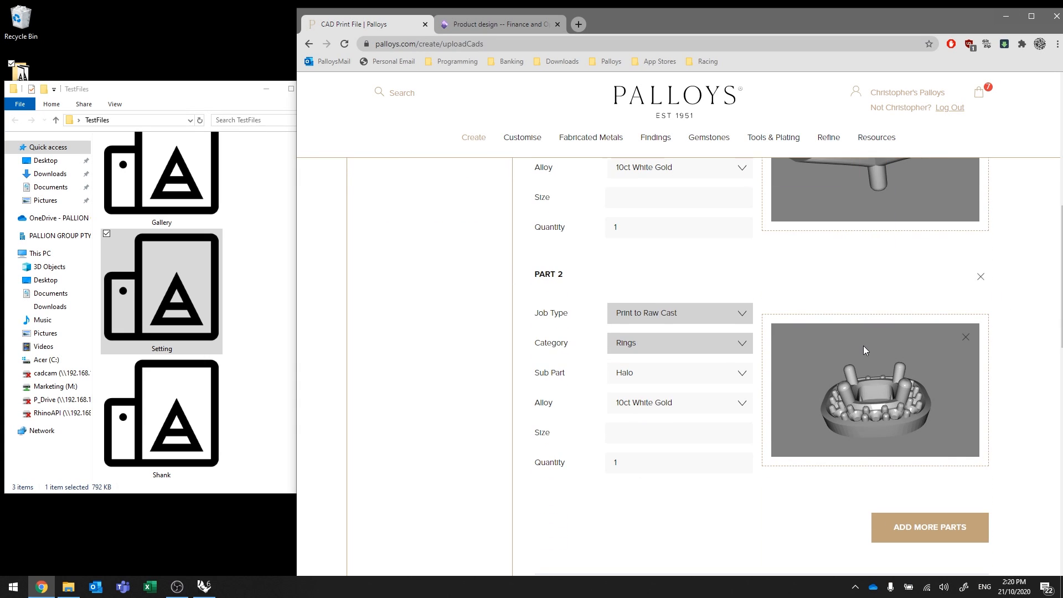
scroll(1021, 328, down, 4)
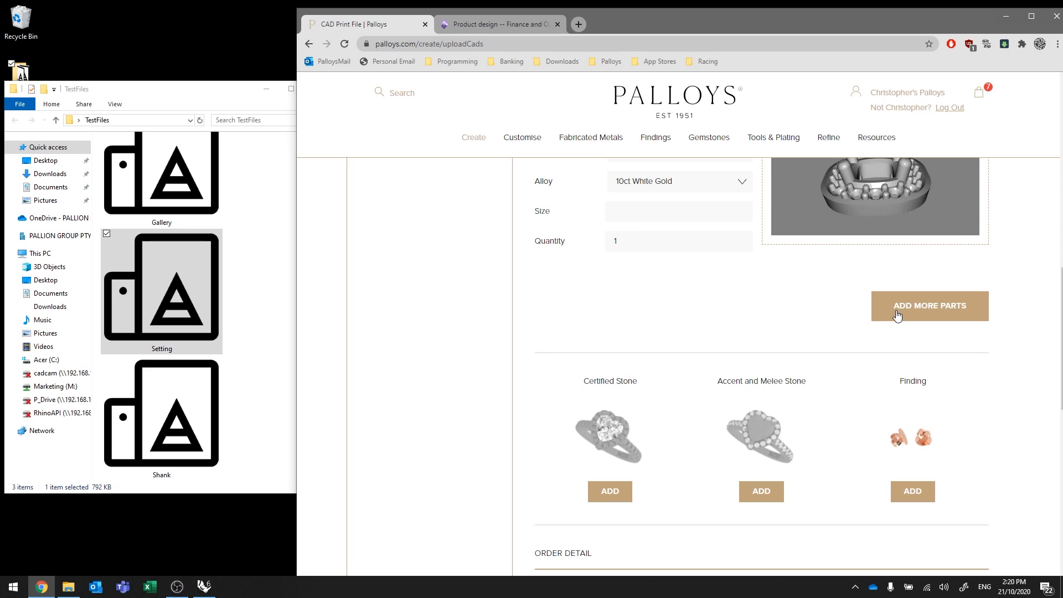
Add Part 3 holding the Shank STL, with sub part Shank and alloy 10ct Yellow Gold.
click(929, 312)
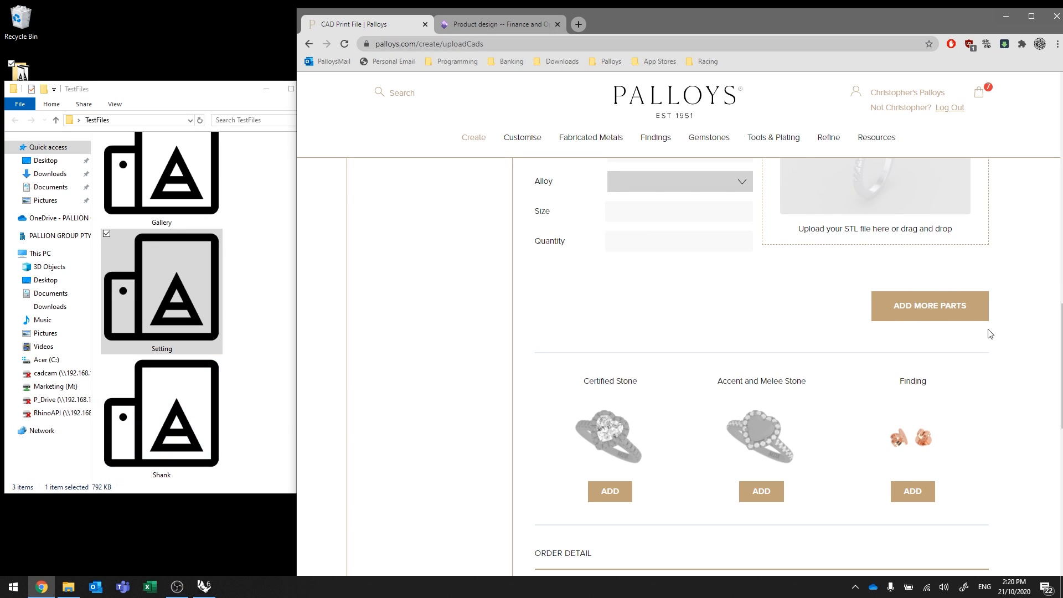
scroll(1025, 335, up, 3)
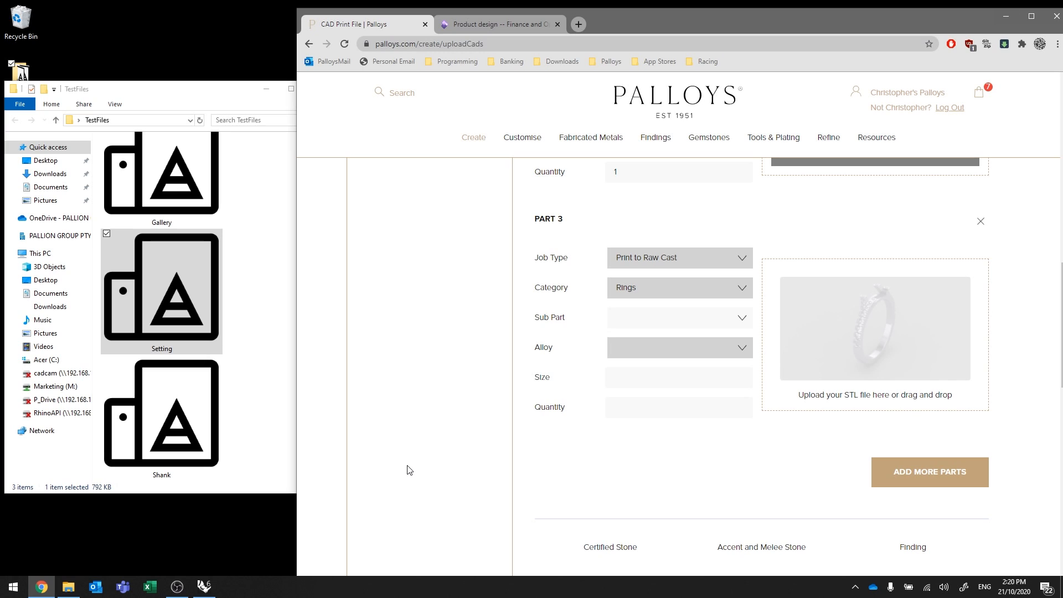
drag(160, 421, 867, 331)
click(746, 321)
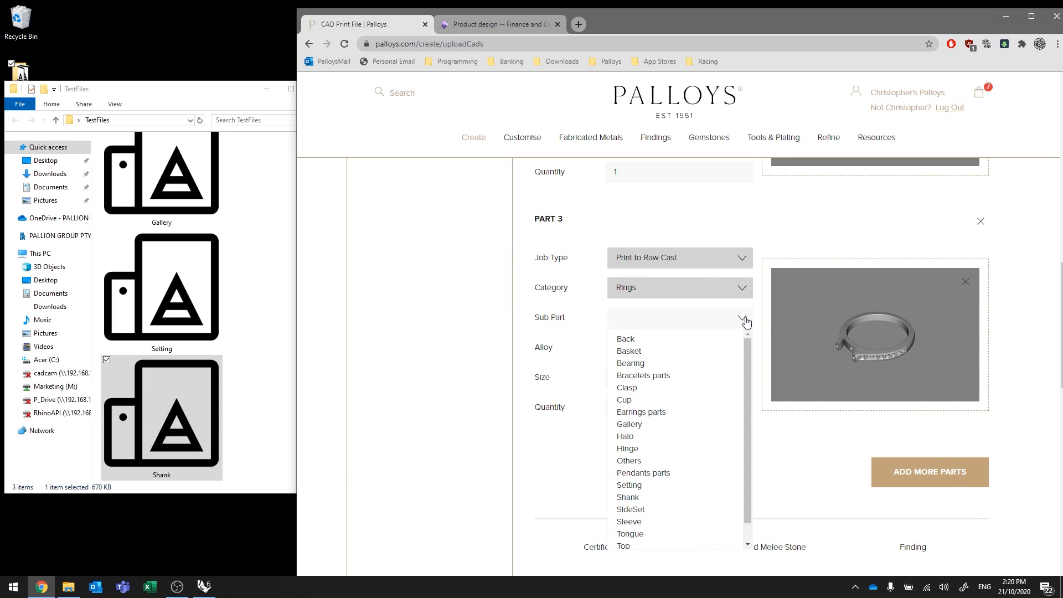
click(642, 498)
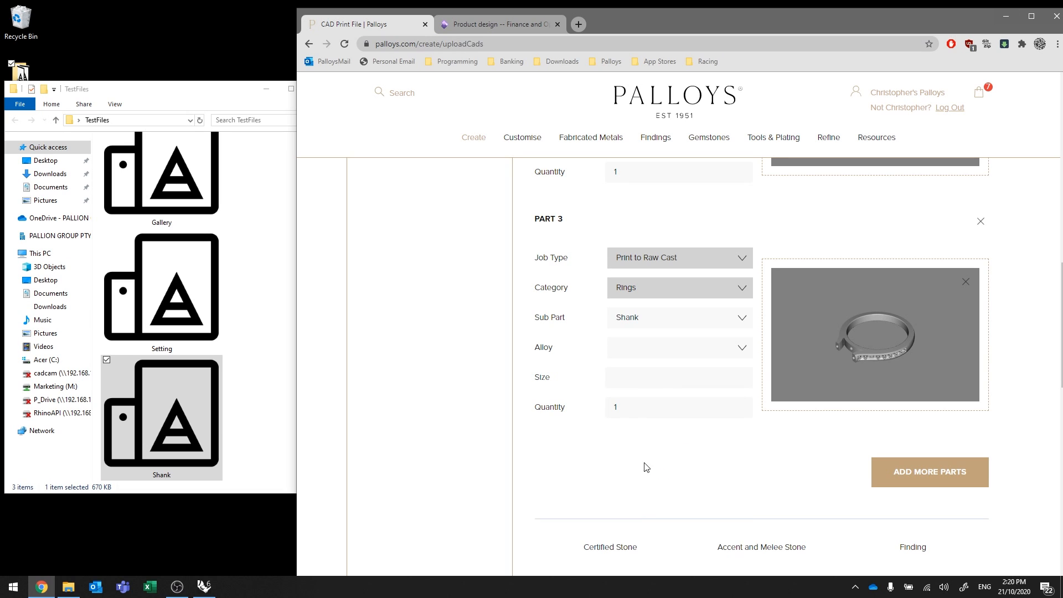
click(644, 353)
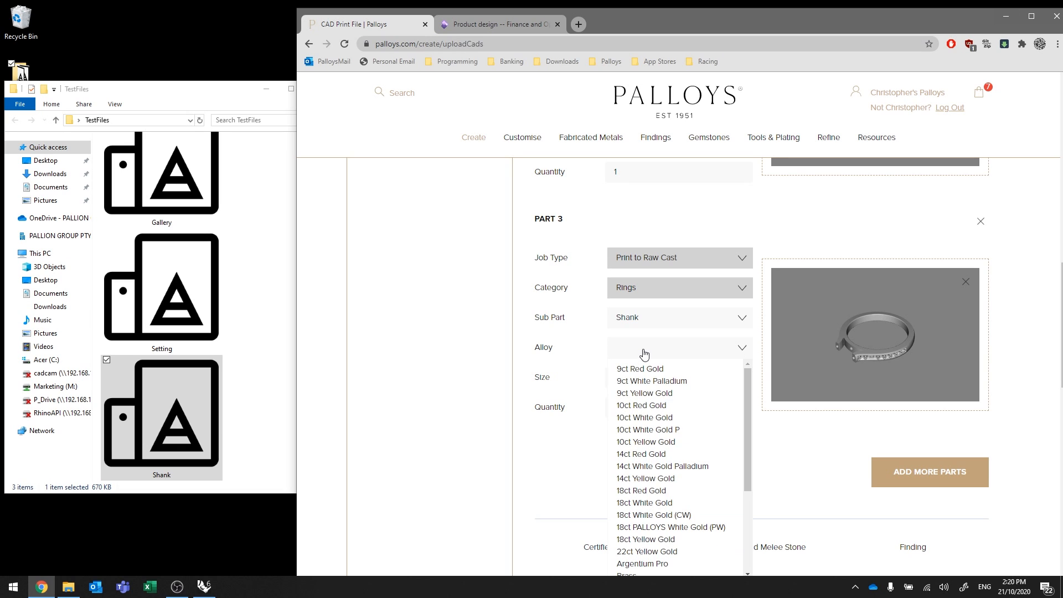
click(659, 443)
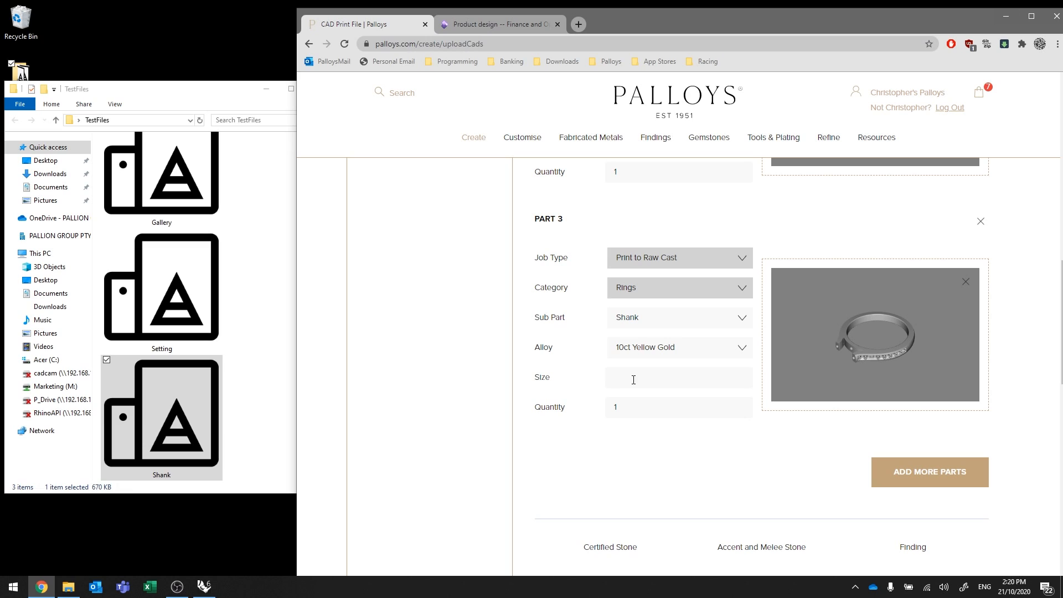
Enter 4 in Part 3's details, then orbit and tilt the shank preview to view it from above.
text(4)
drag(881, 357, 876, 333)
scroll(871, 334, up, 5)
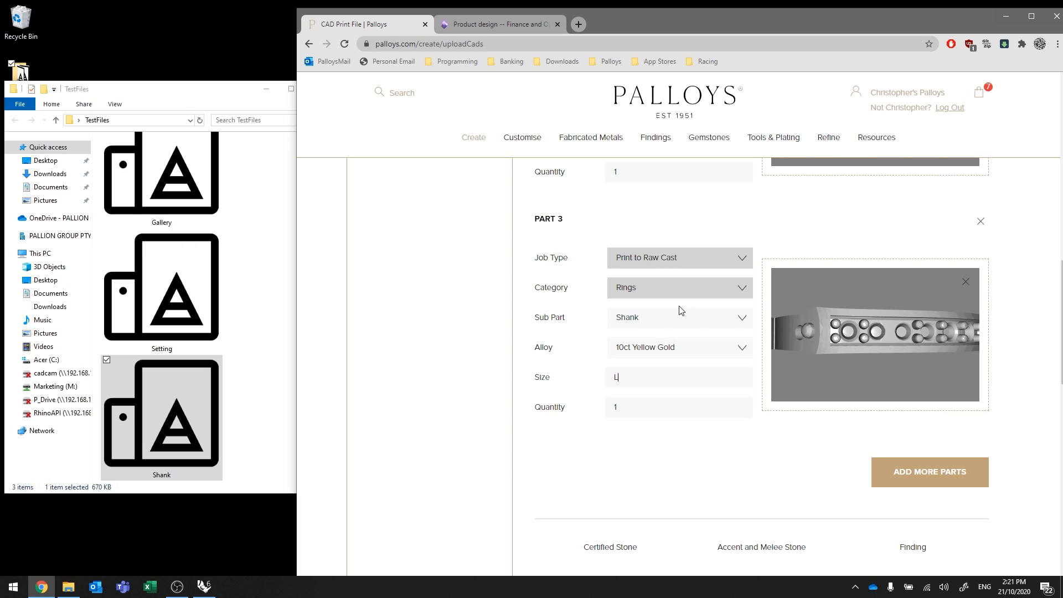
mouse_move(833, 318)
mouse_down()
mouse_move(850, 348)
mouse_move(826, 329)
mouse_up()
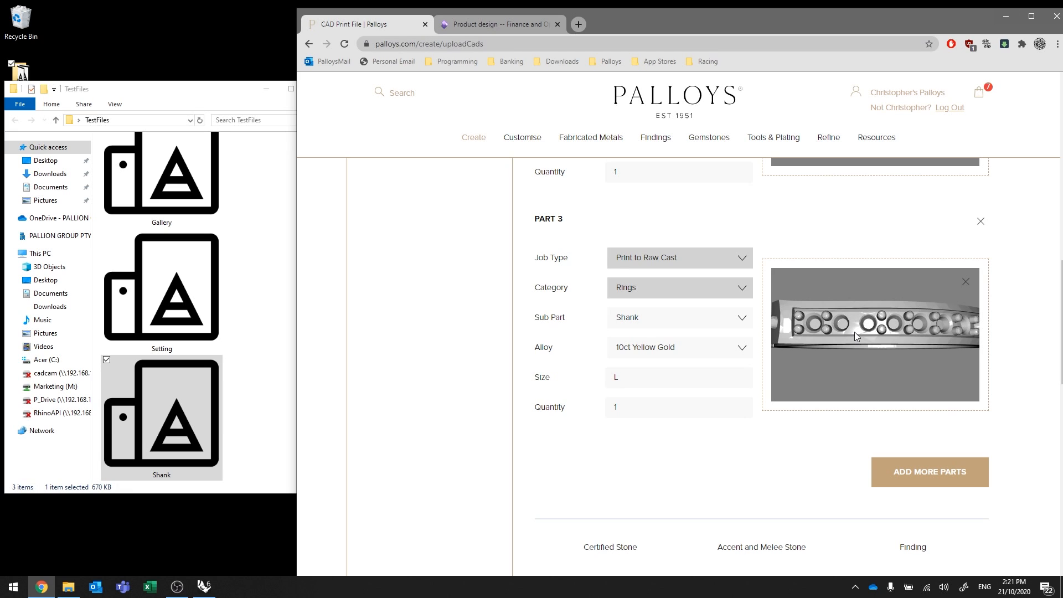
mouse_move(922, 324)
mouse_down()
mouse_move(879, 347)
mouse_move(874, 322)
mouse_move(928, 324)
mouse_up()
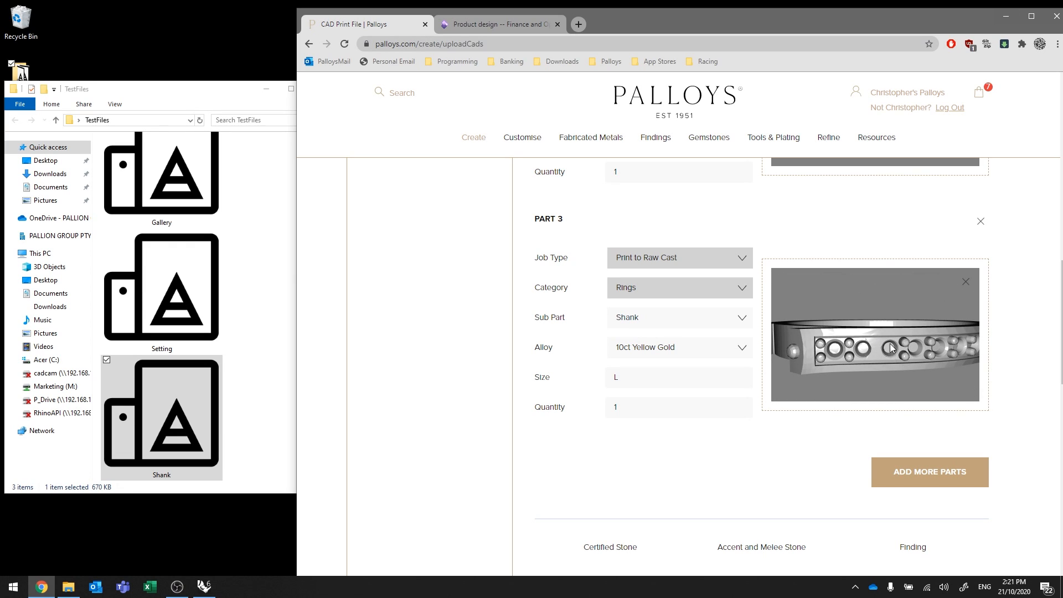
drag(892, 348, 893, 357)
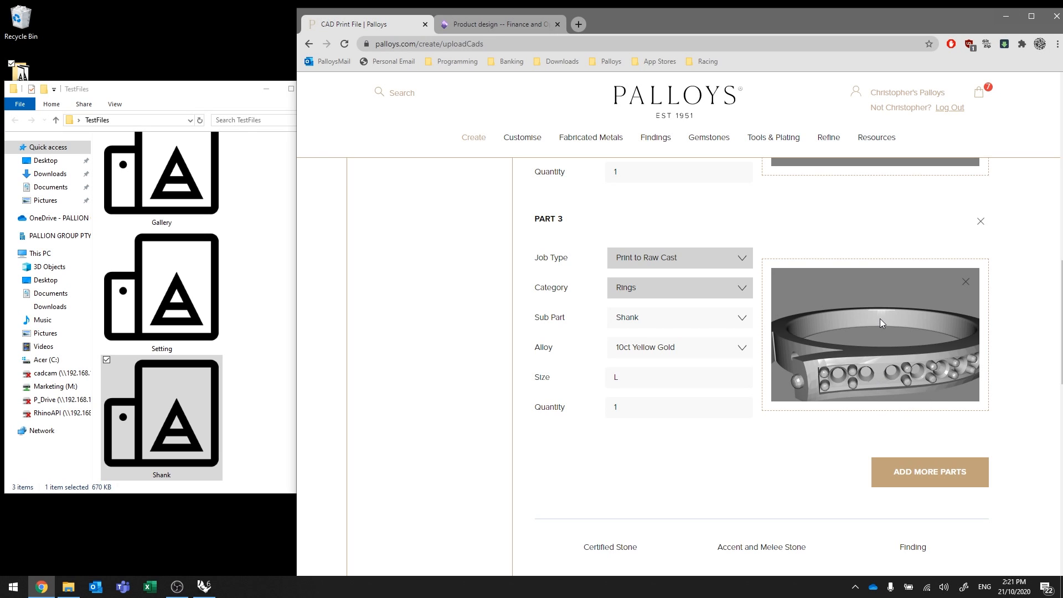
scroll(1027, 326, down, 6)
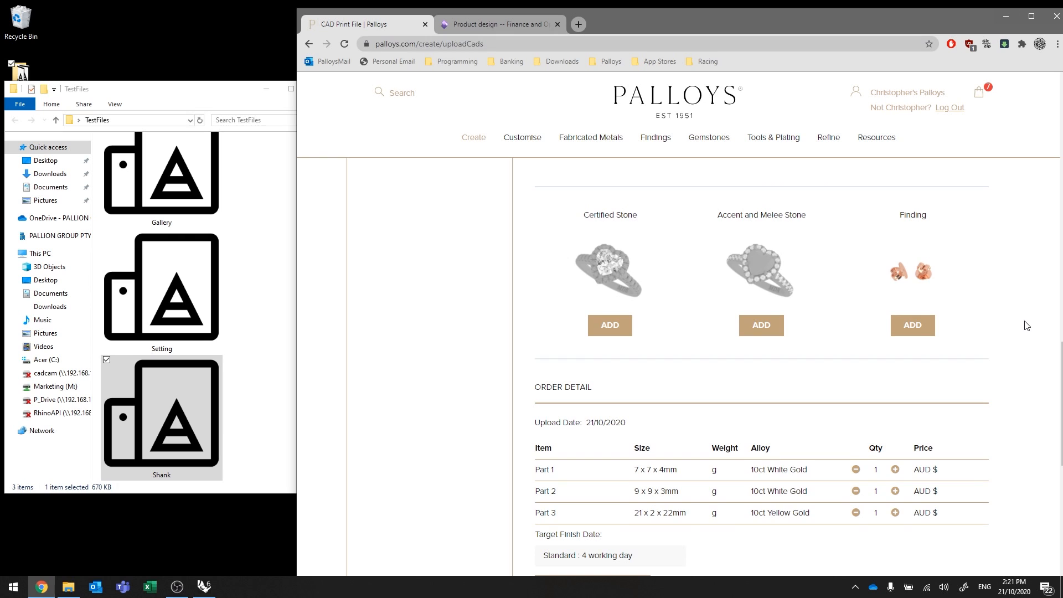
scroll(1026, 326, up, 1)
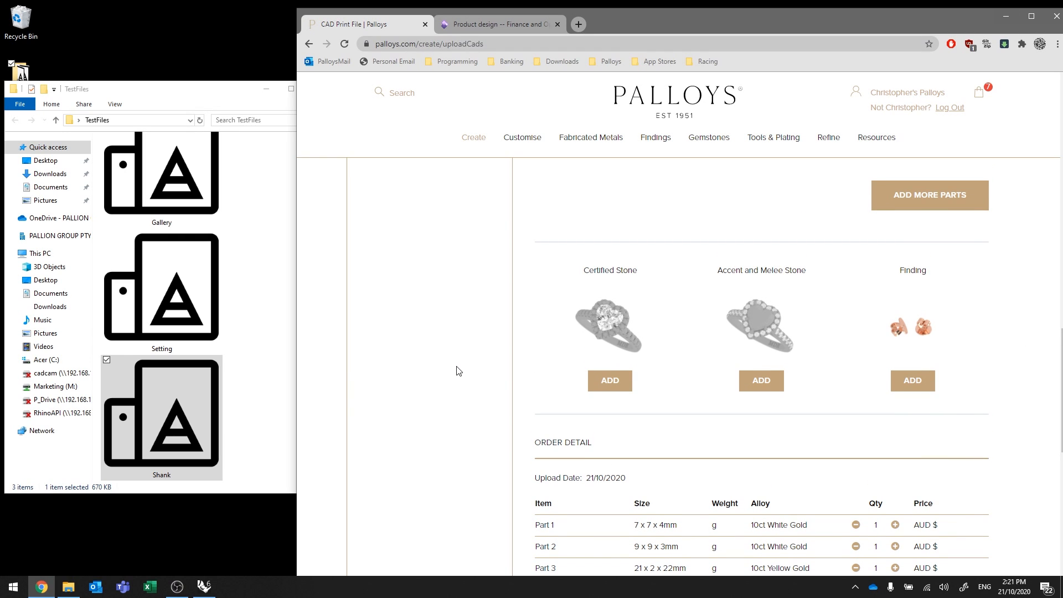
scroll(1037, 349, up, 8)
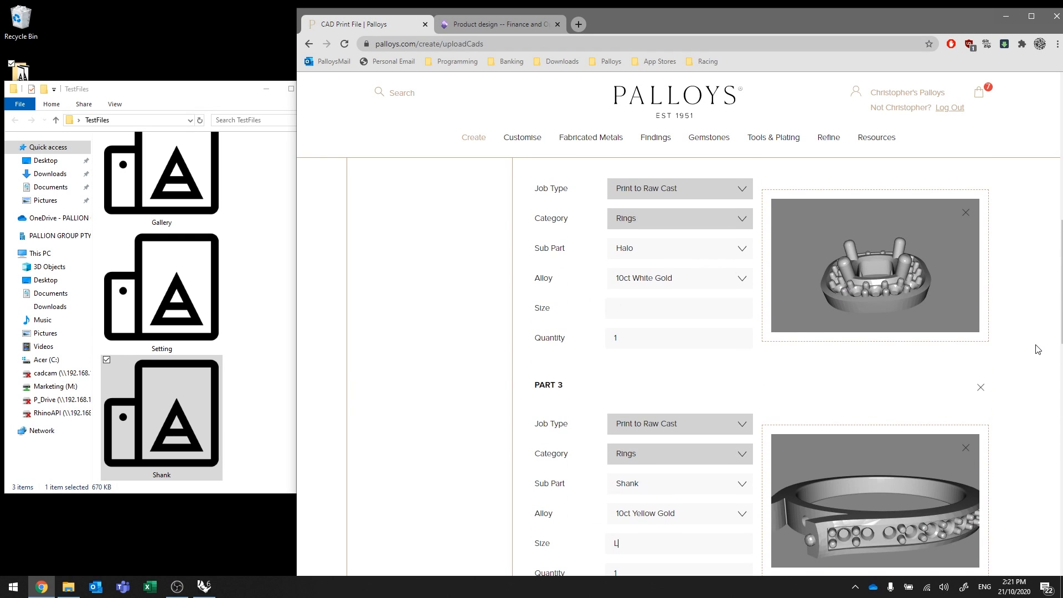
scroll(1037, 349, down, 9)
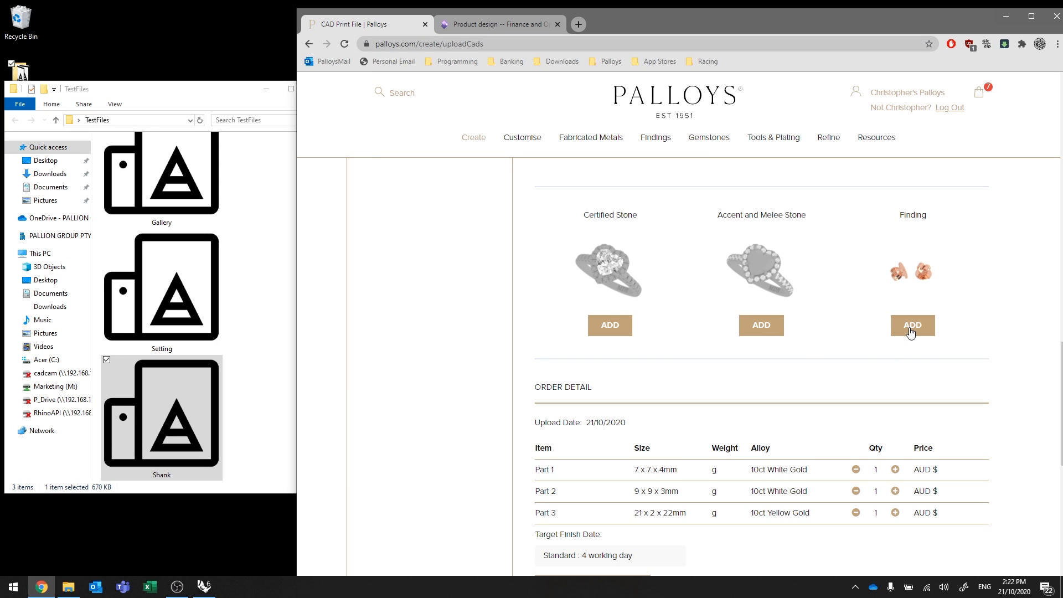
scroll(983, 368, up, 5)
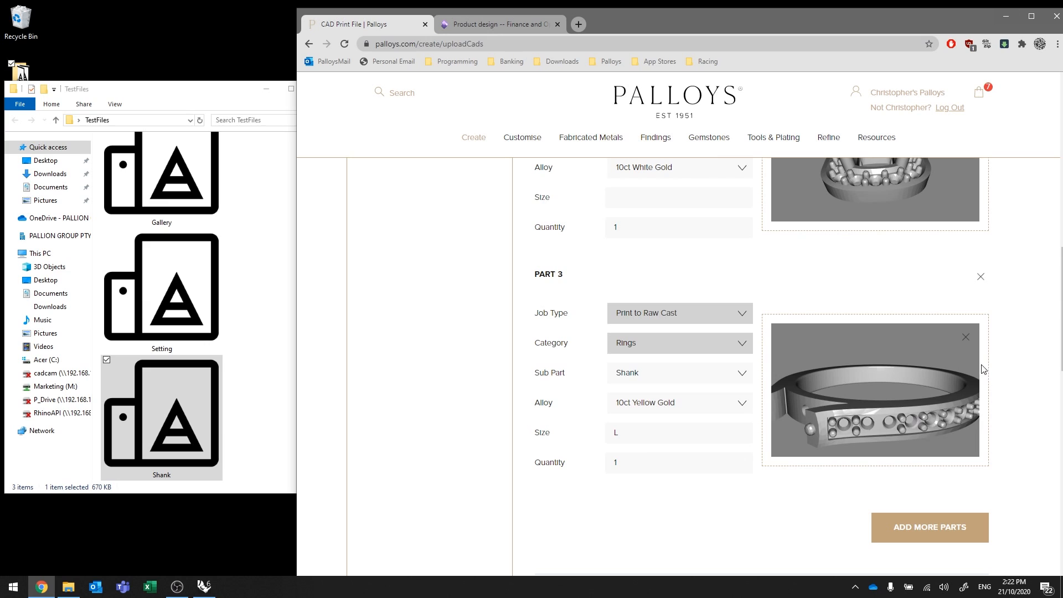
scroll(1014, 401, down, 5)
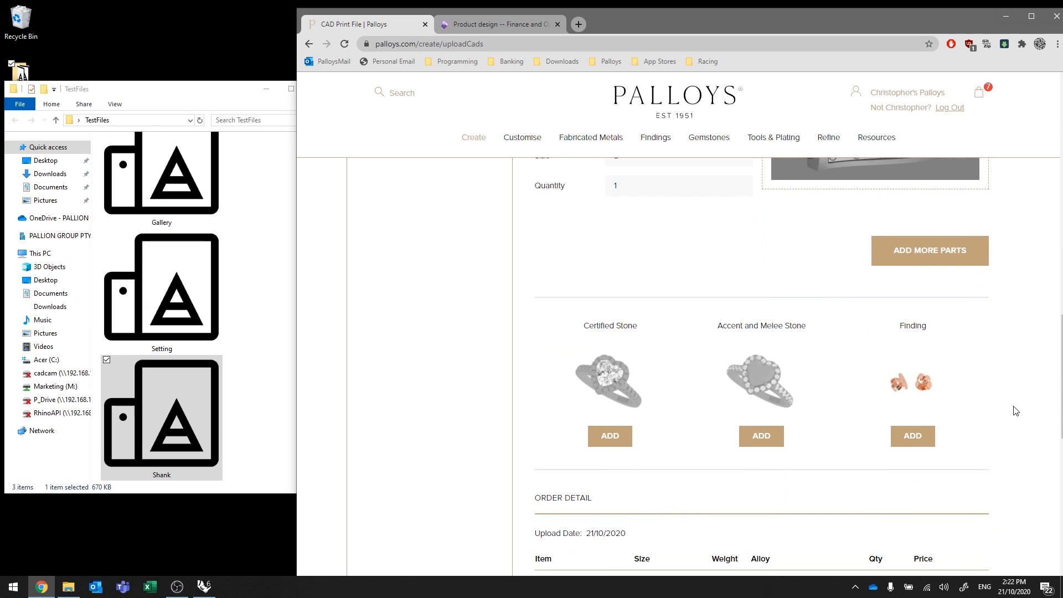
mouse_move(655, 142)
click(925, 437)
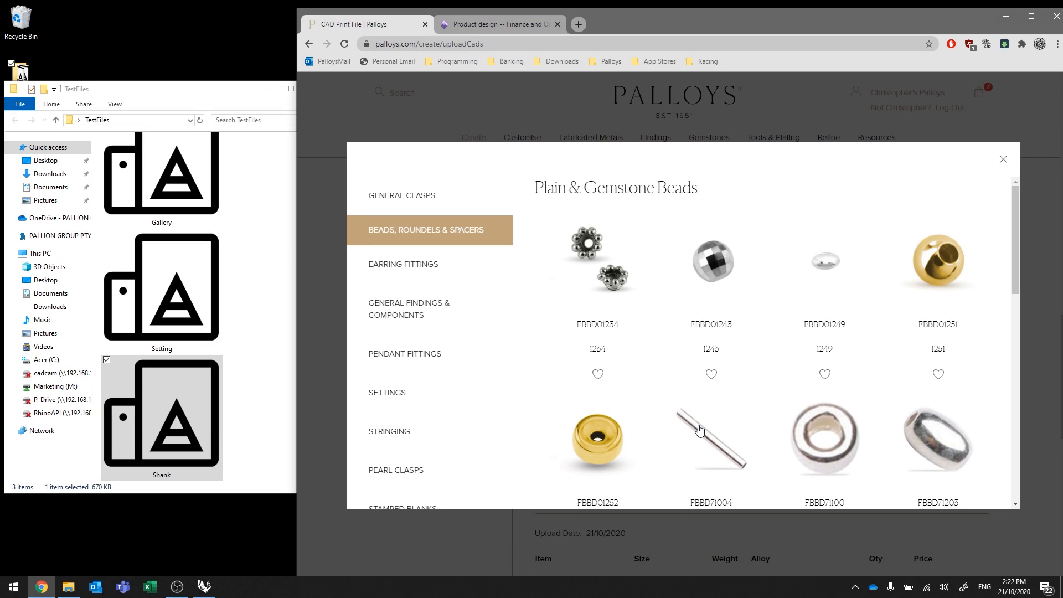
click(1003, 160)
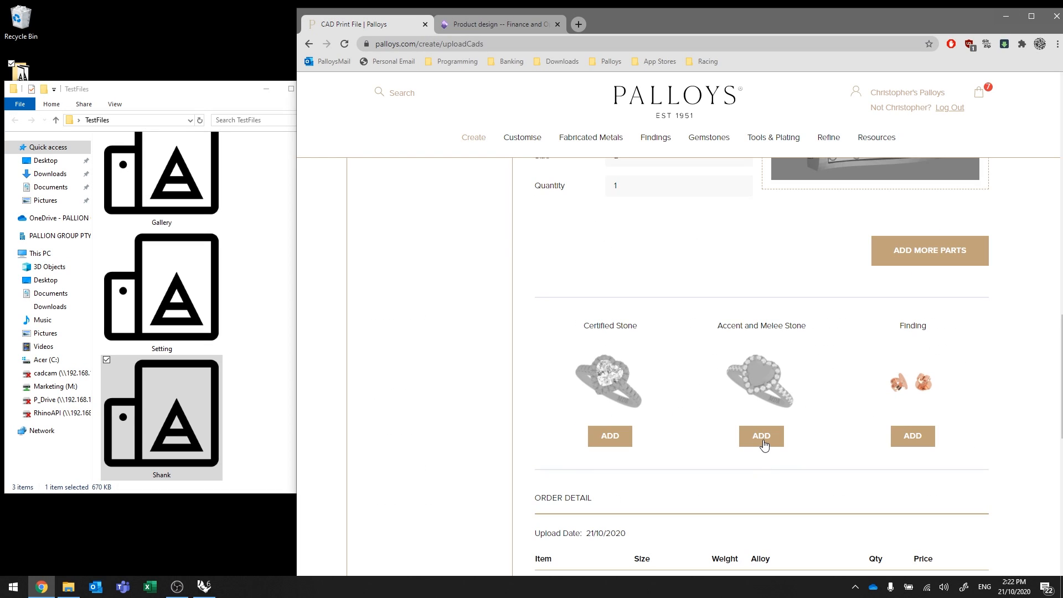
scroll(869, 404, up, 3)
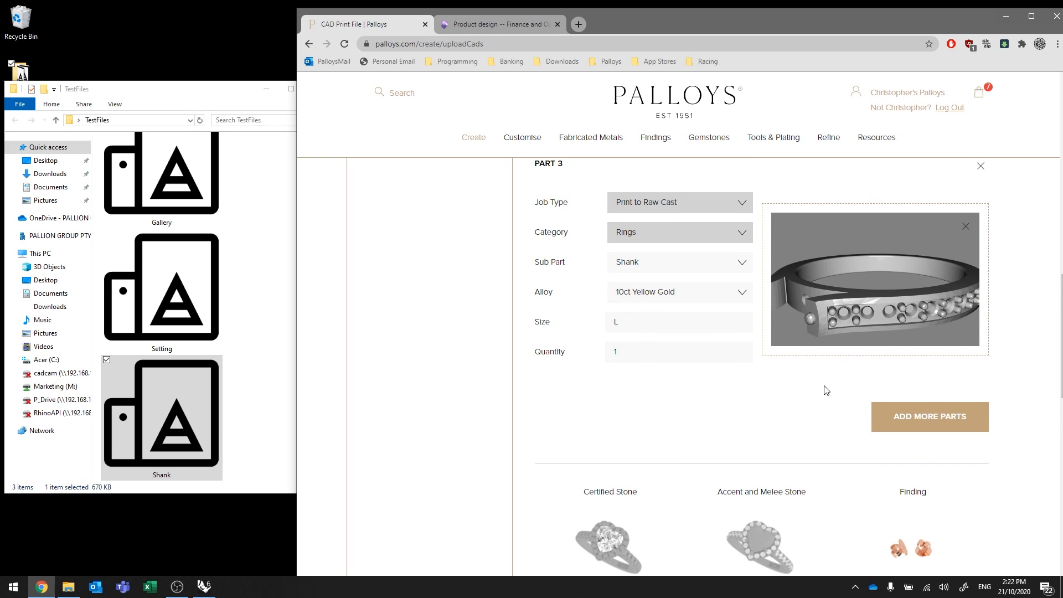
scroll(839, 438, down, 4)
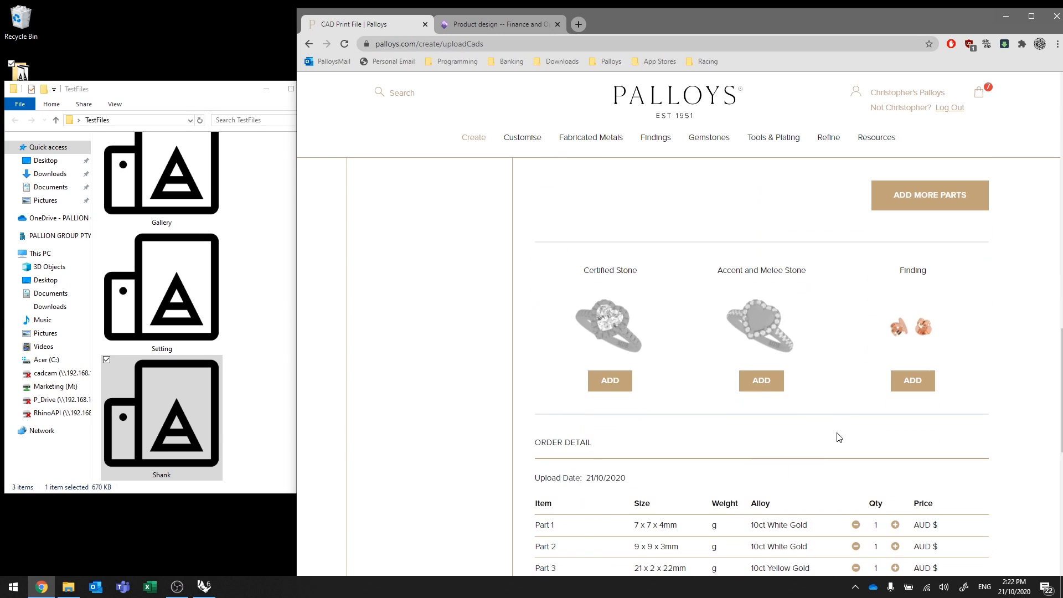
click(770, 382)
click(718, 226)
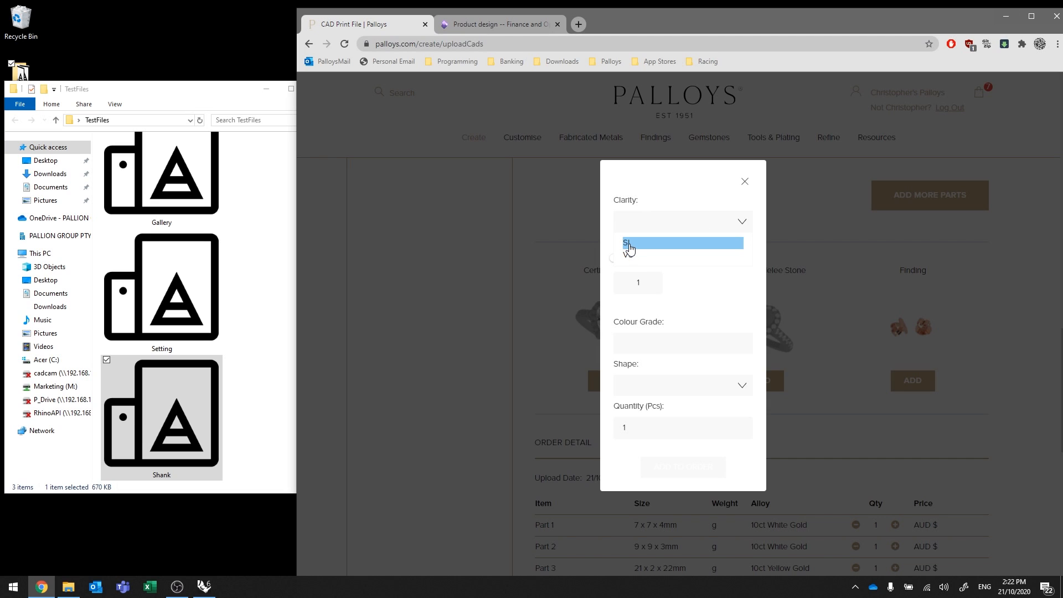
click(630, 244)
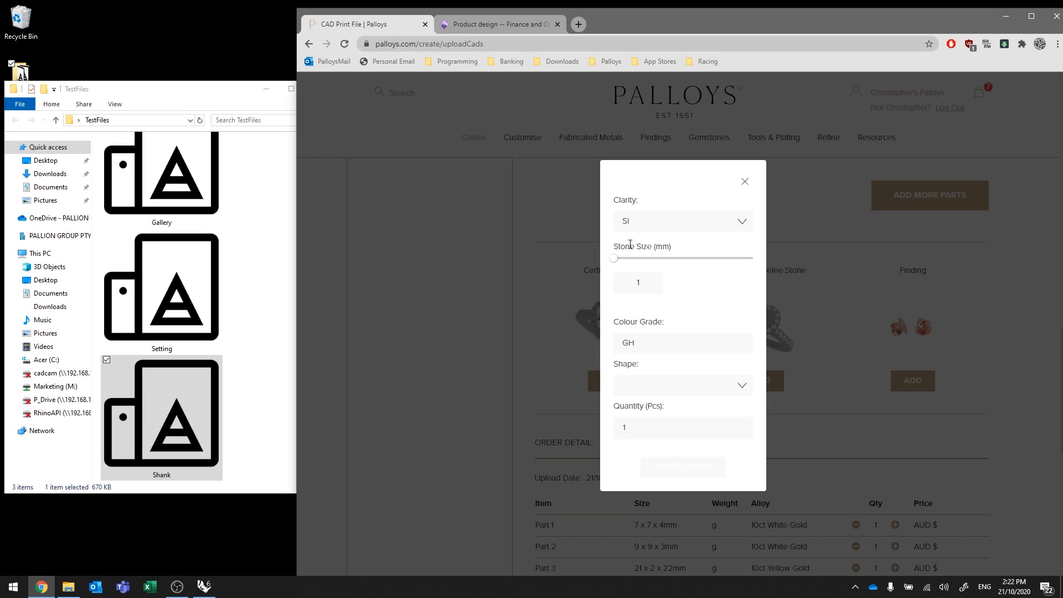
click(640, 391)
click(643, 407)
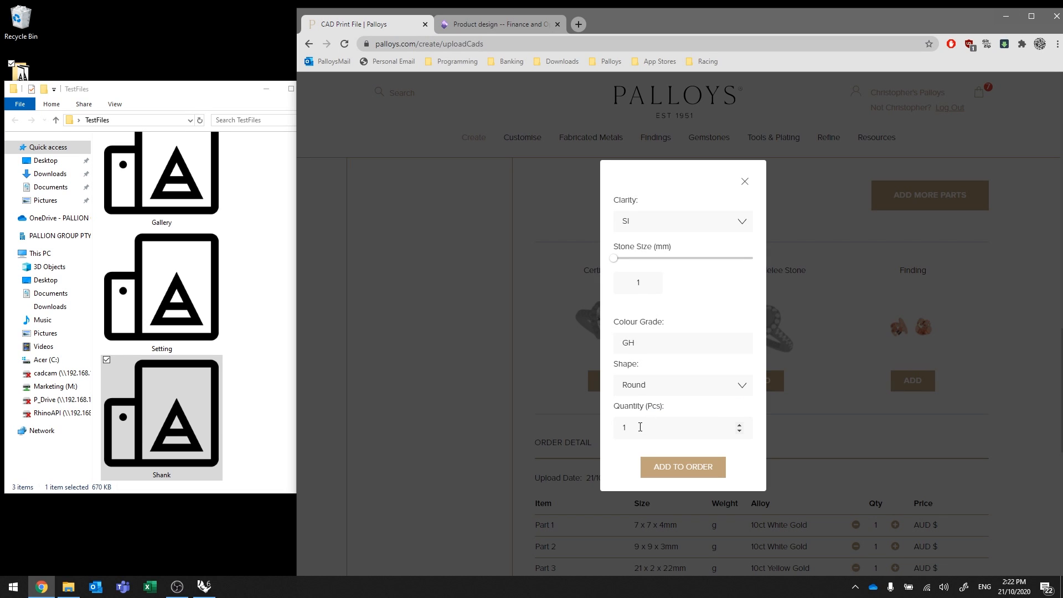
click(641, 427)
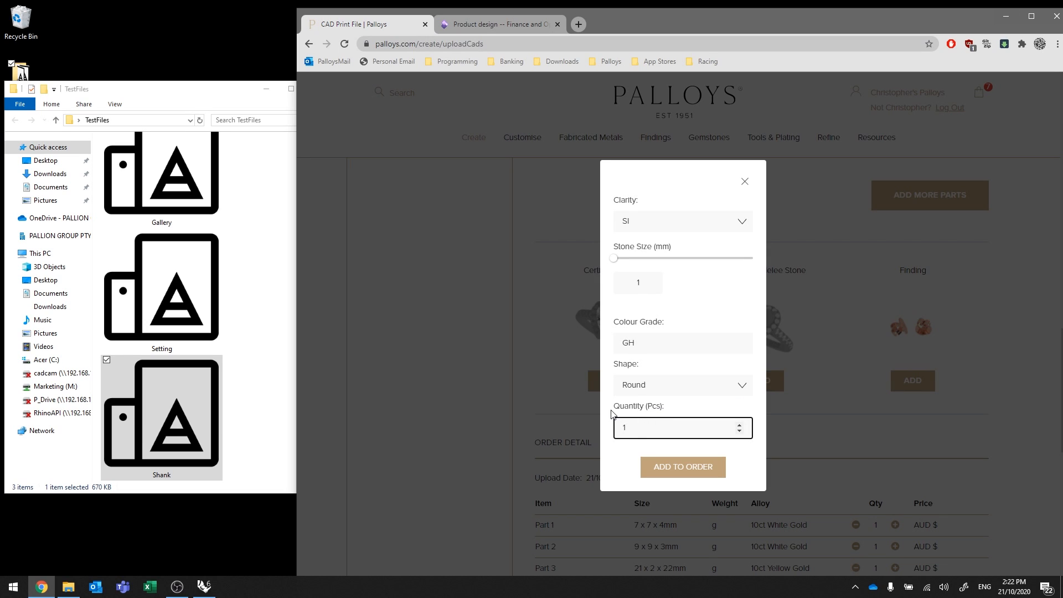
text(6)
click(615, 286)
text(2)
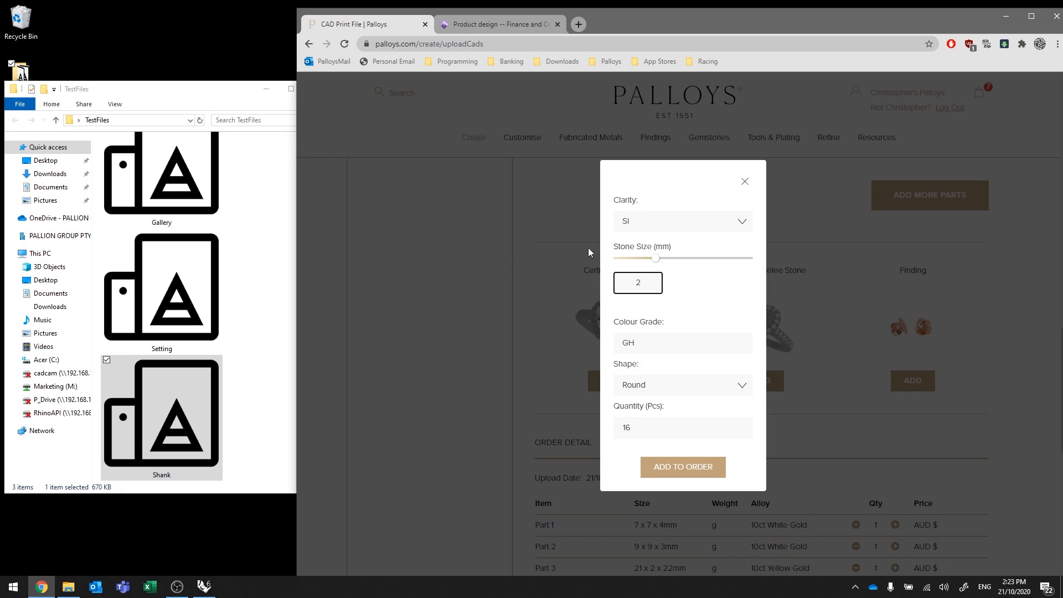
drag(659, 261, 715, 262)
click(745, 182)
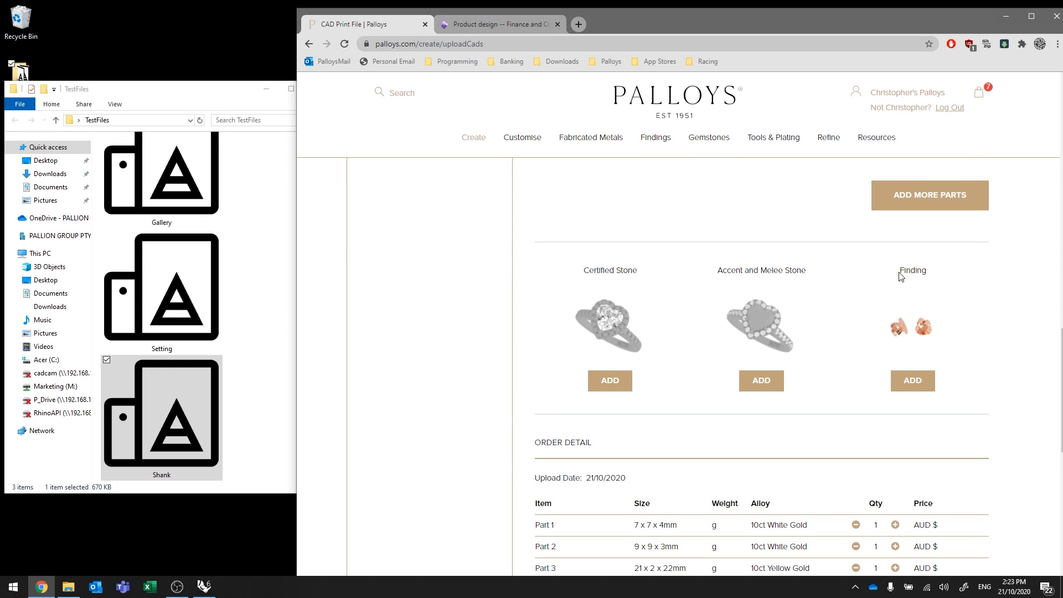
Calculate live prices: Parts at AUD $12.87, $48.96, $148.91, totalling $210.83, finishing 27-10-2020.
scroll(1009, 363, down, 3)
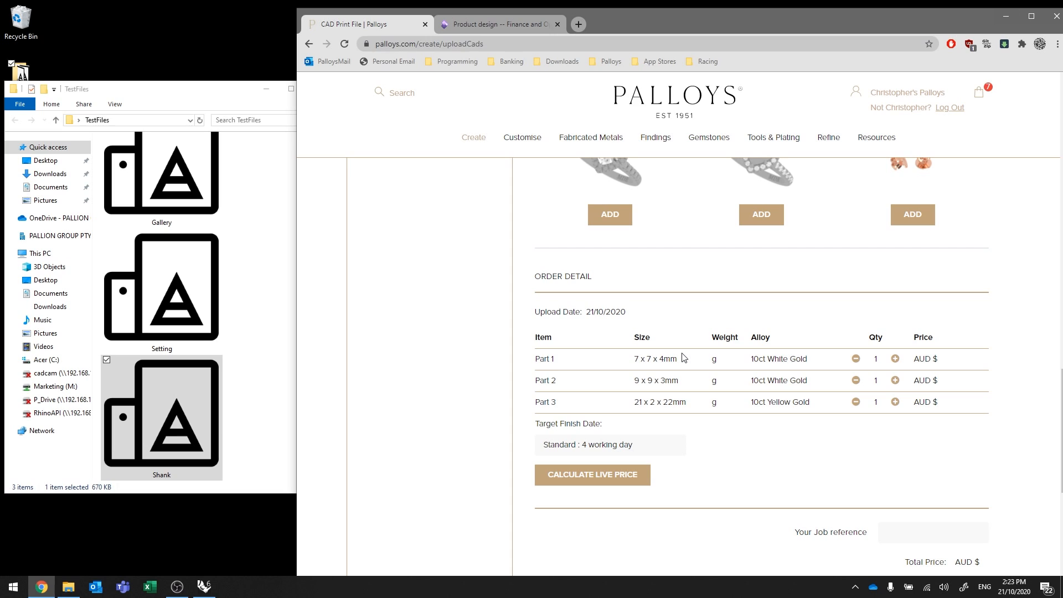
click(609, 477)
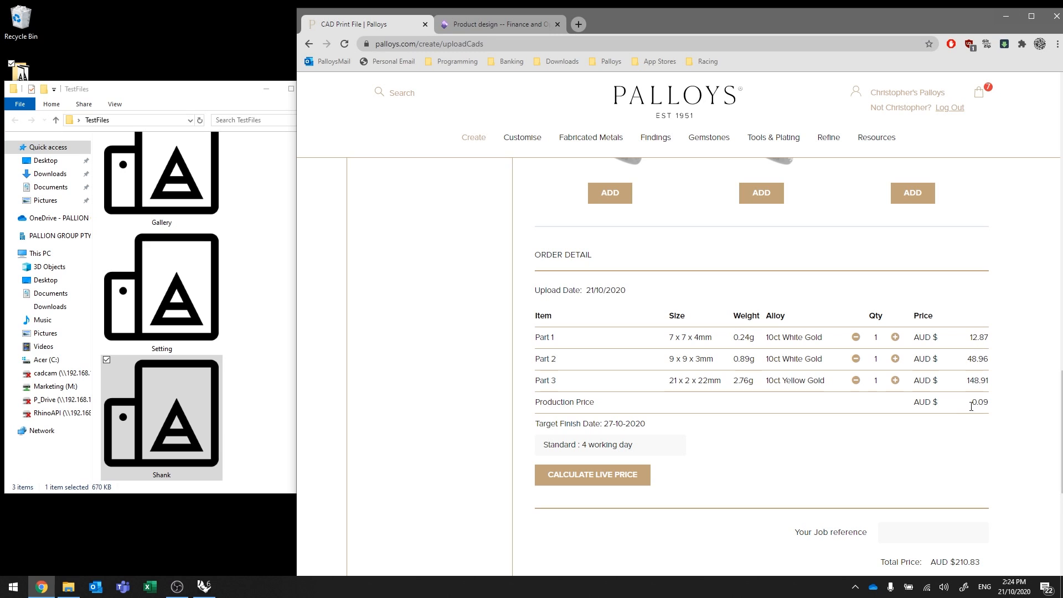
scroll(944, 403, up, 8)
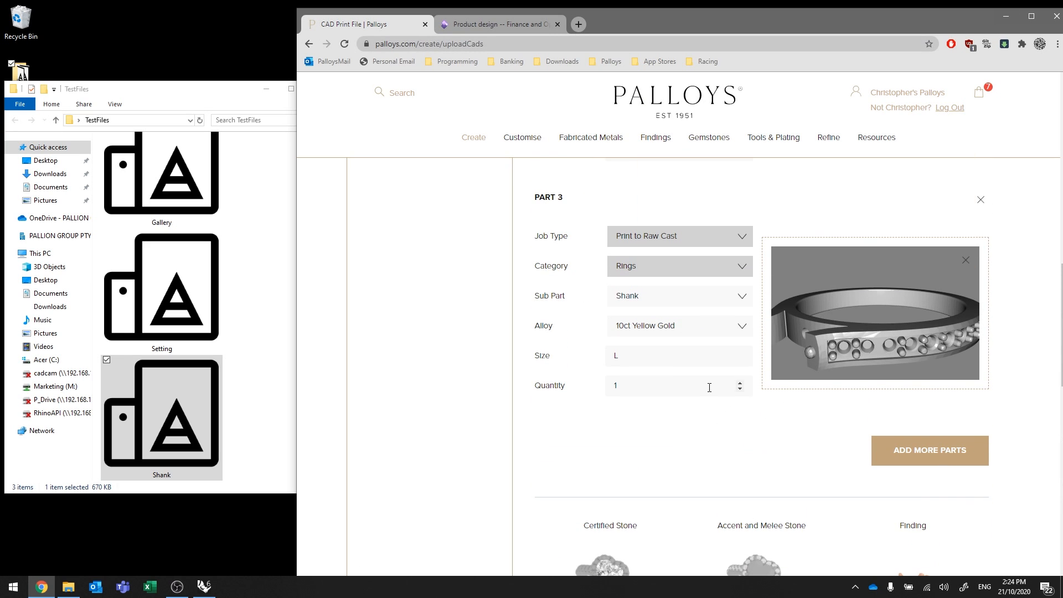
scroll(760, 455, down, 7)
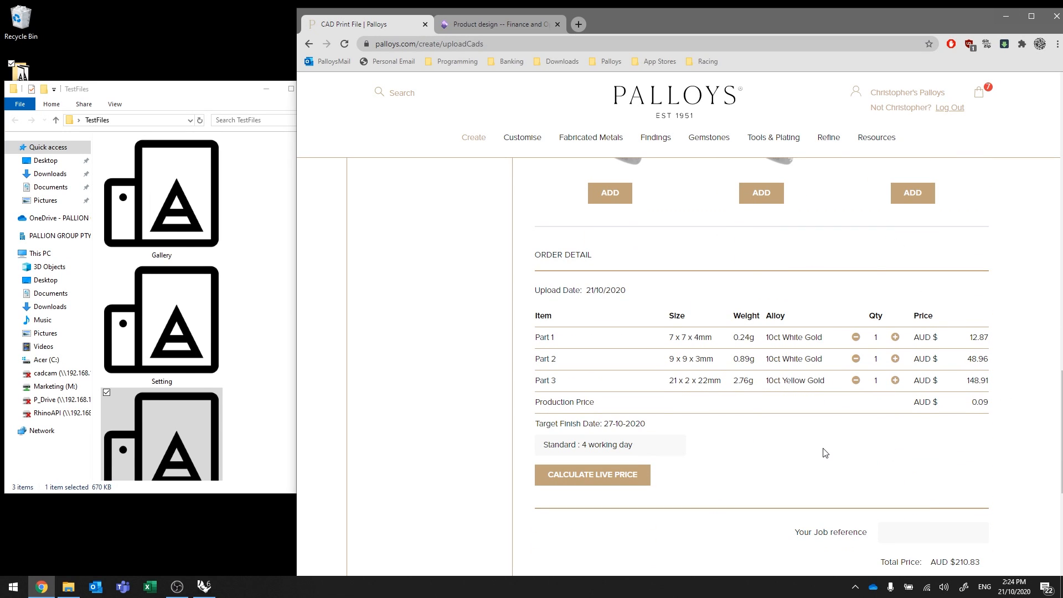
Enter CB123456 as the job reference for the order.
scroll(783, 425, down, 2)
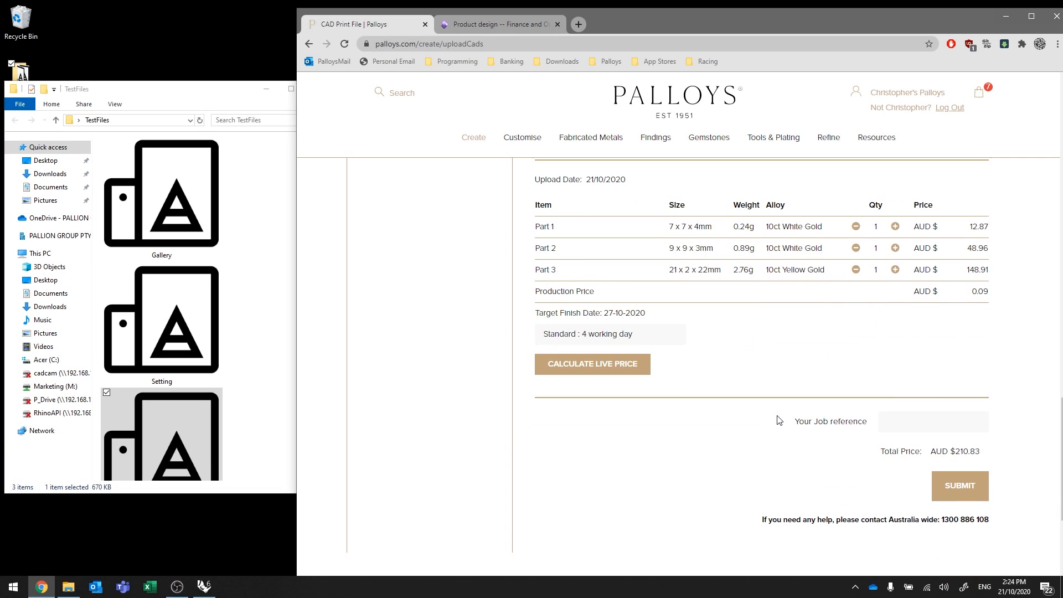
click(904, 422)
text(CB123456)
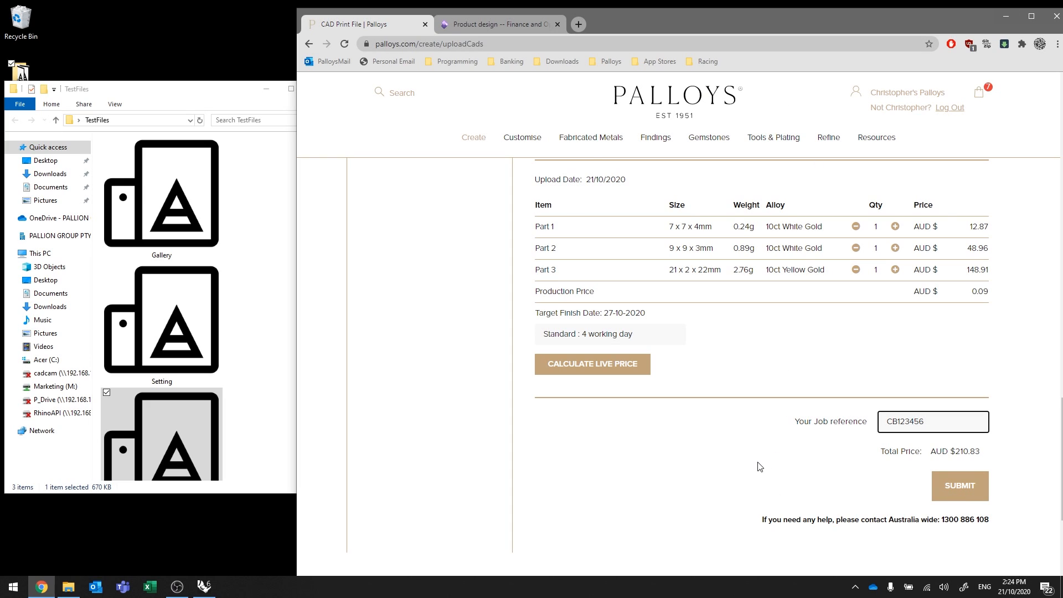
Submit the priced print order to reach Checkout billing information.
scroll(760, 467, up, 15)
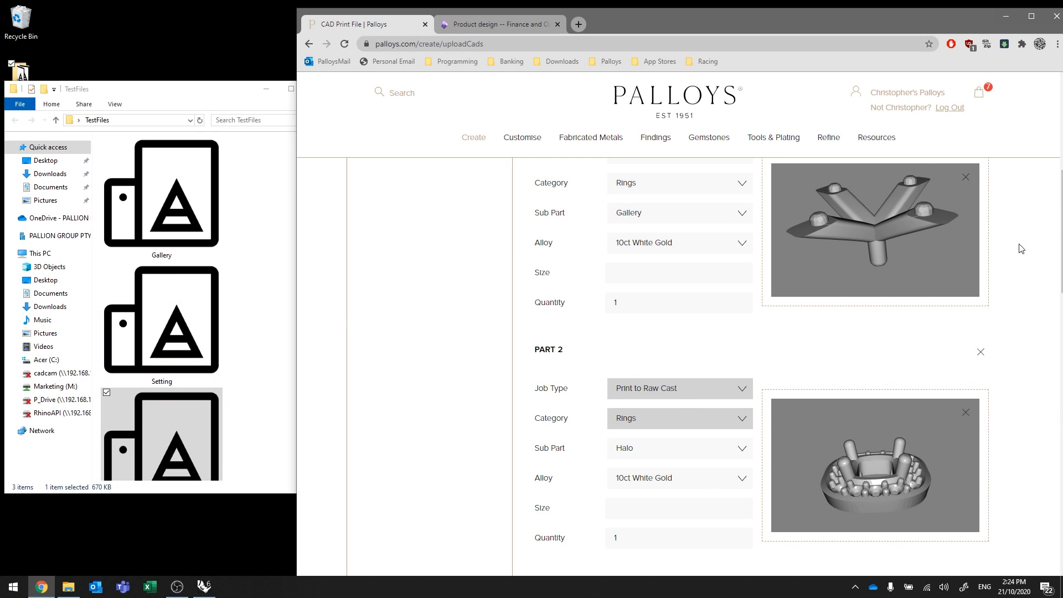
scroll(1022, 249, down, 6)
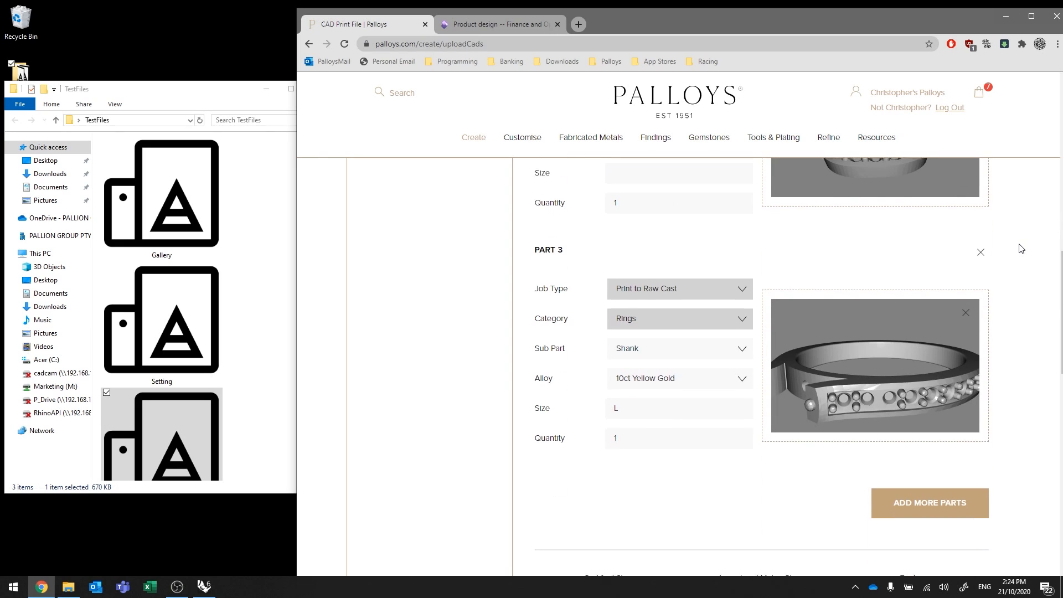
scroll(1022, 249, down, 5)
scroll(1021, 249, down, 5)
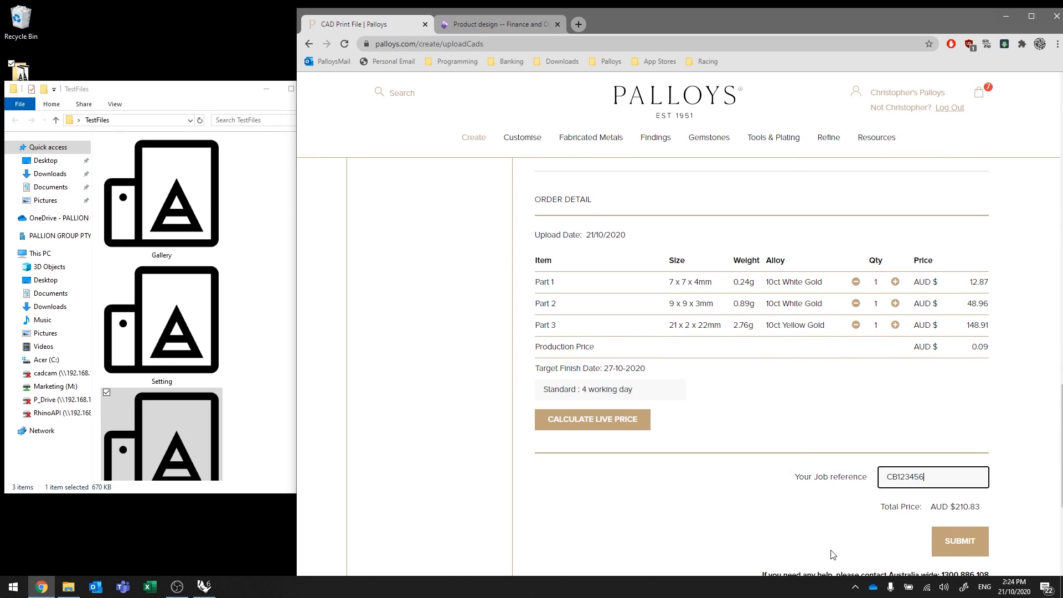
click(964, 549)
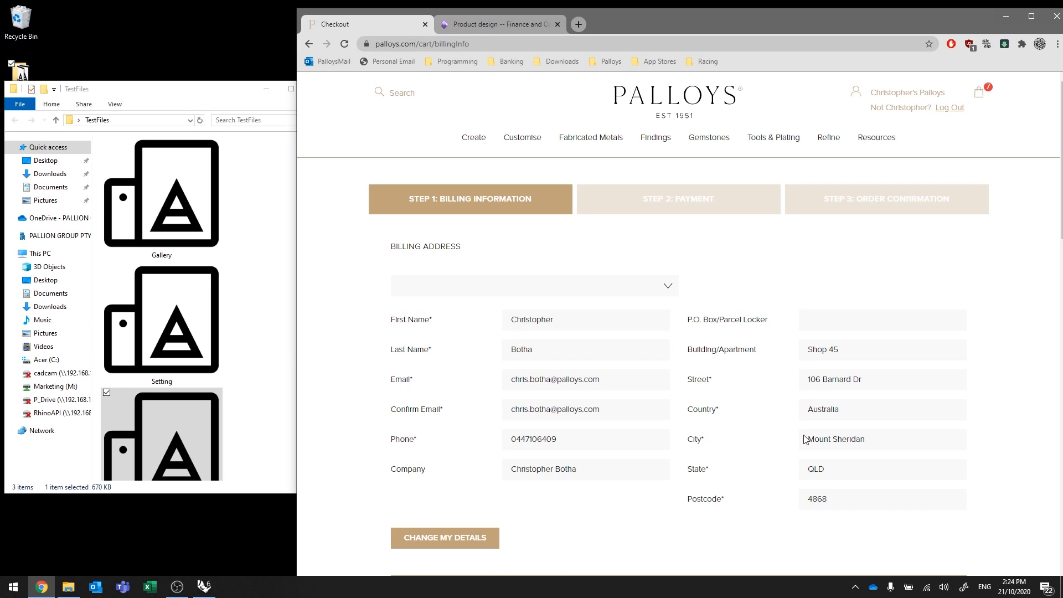
Choose pick up at Palloys Dispatch Centre and confirm the order for payment.
scroll(804, 440, down, 6)
scroll(805, 439, down, 6)
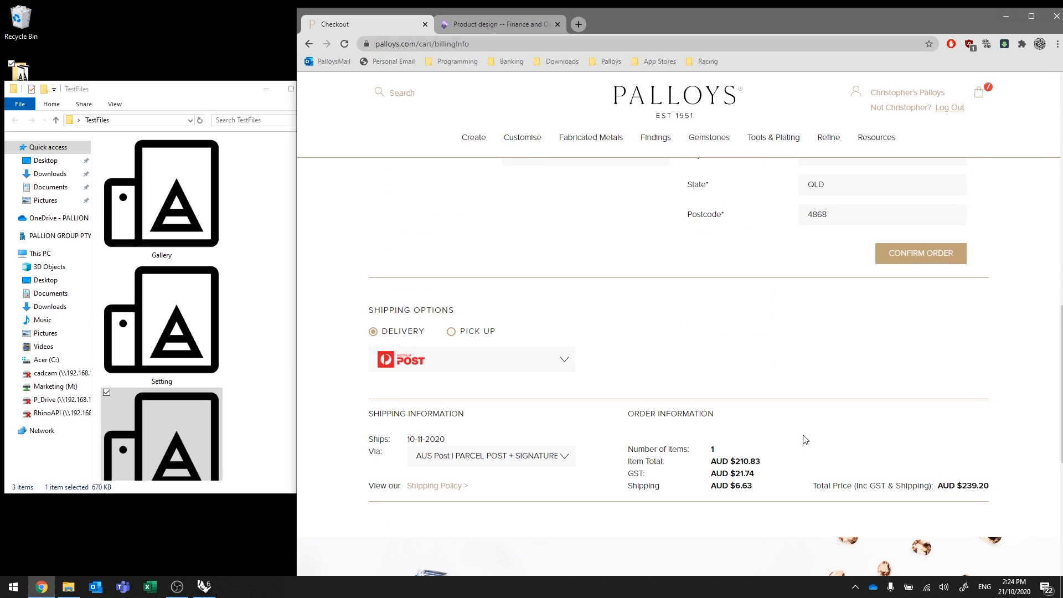
click(453, 332)
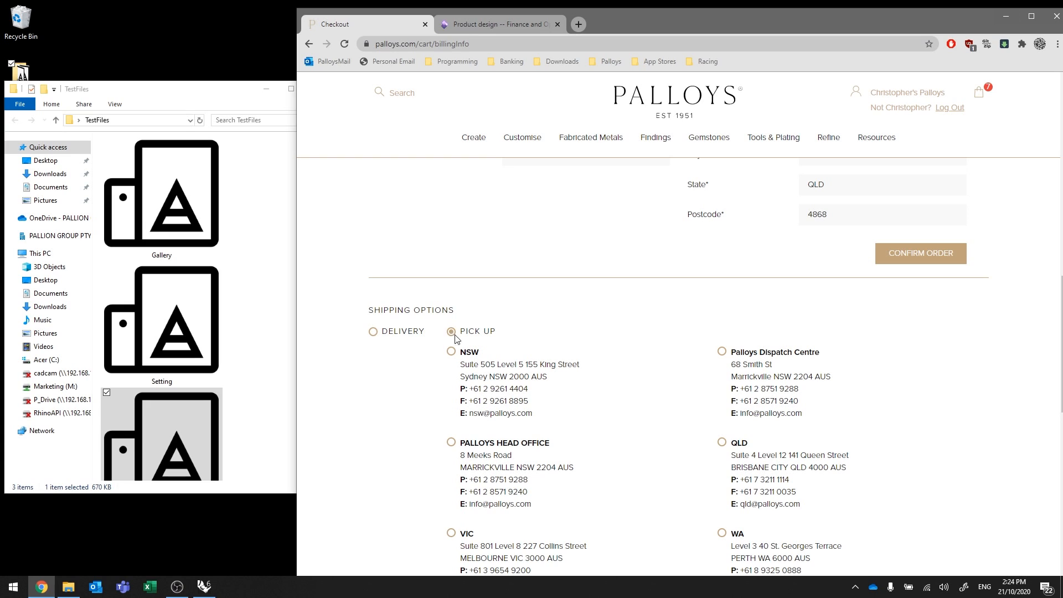
click(723, 352)
scroll(955, 445, down, 6)
scroll(867, 421, up, 6)
click(909, 260)
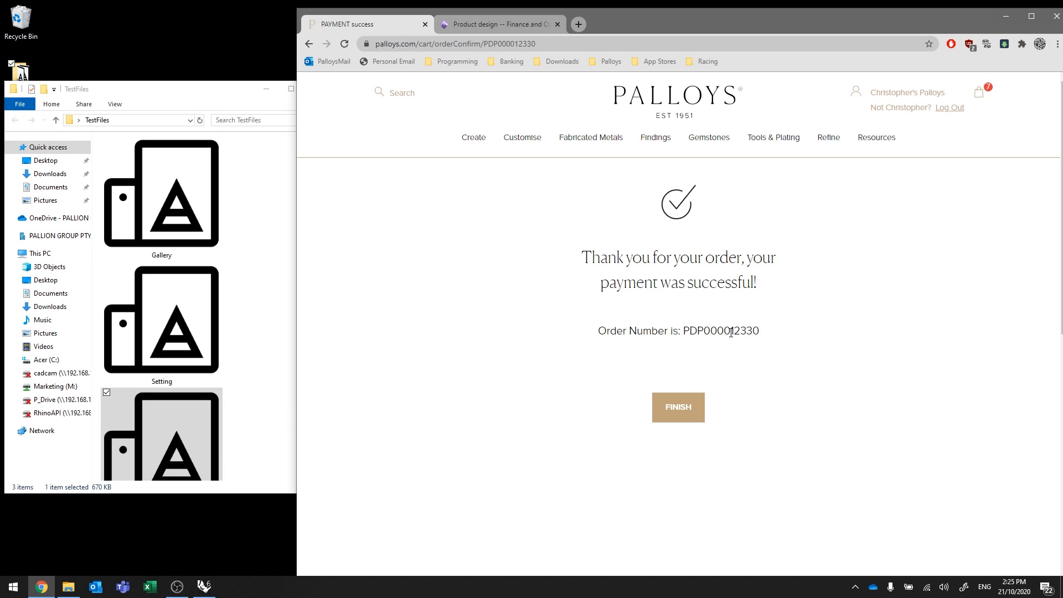
Select the full order number on the confirmation page, then finish to open My Palloys.
drag(732, 331, 775, 334)
click(686, 331)
drag(687, 331, 766, 334)
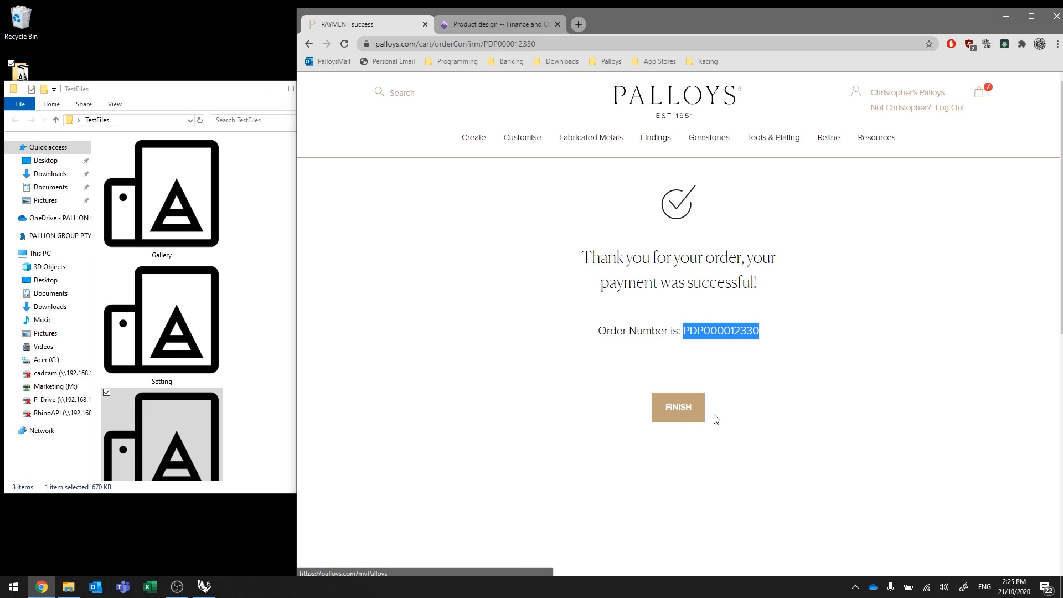
click(687, 412)
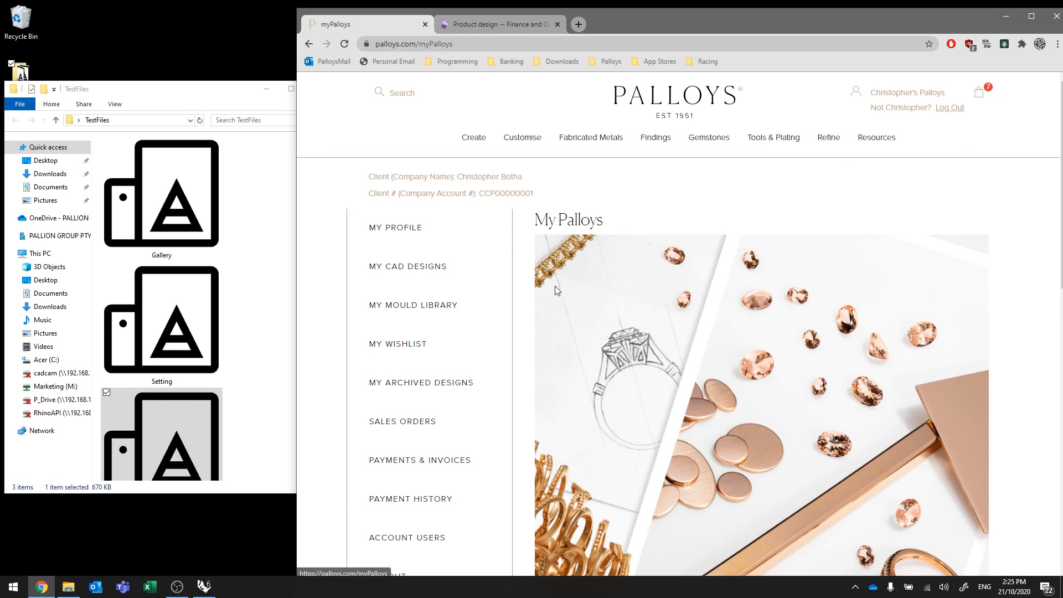
From My CAD Designs, open the second Print to Raw Cast design's summary and chat page.
mouse_move(536, 161)
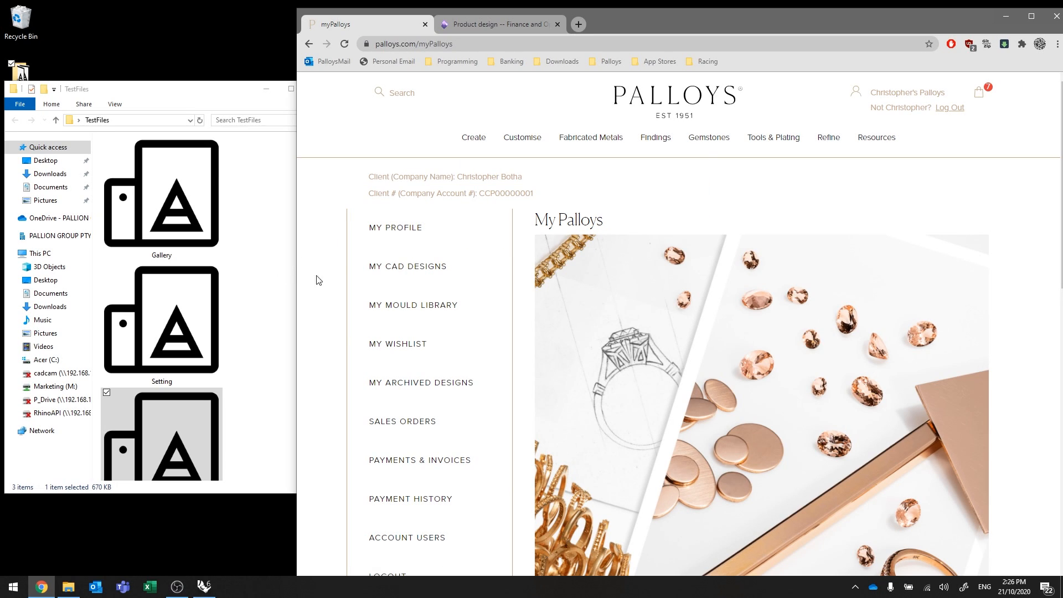
click(417, 272)
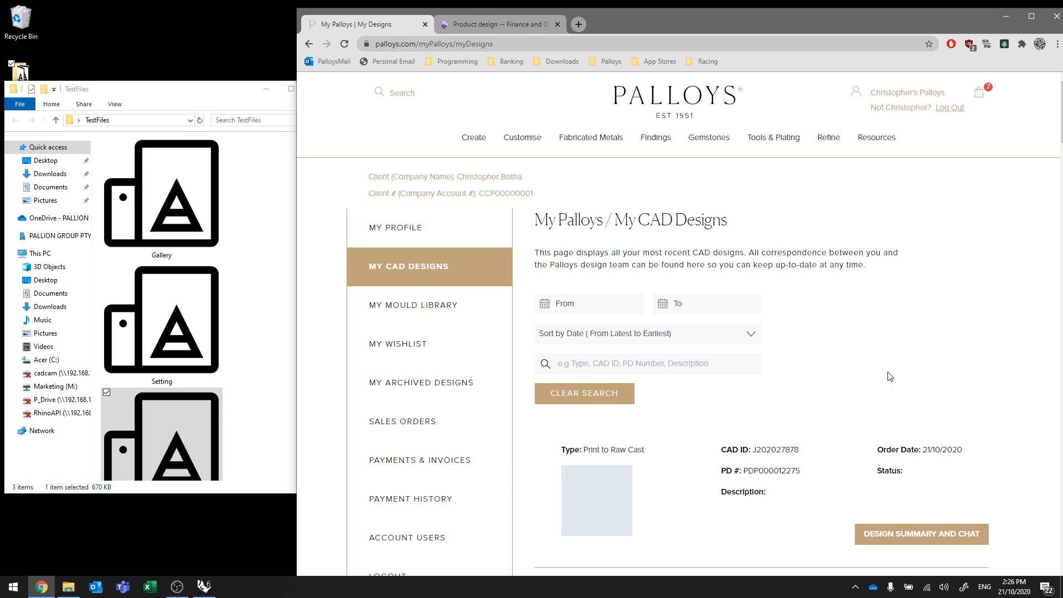
scroll(890, 376, down, 2)
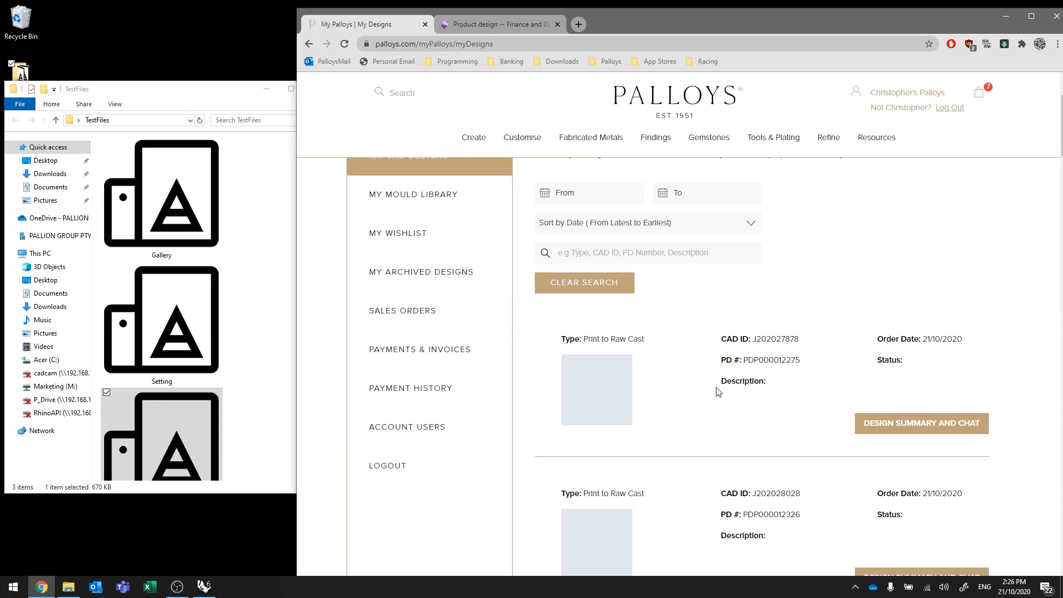
scroll(692, 421, down, 2)
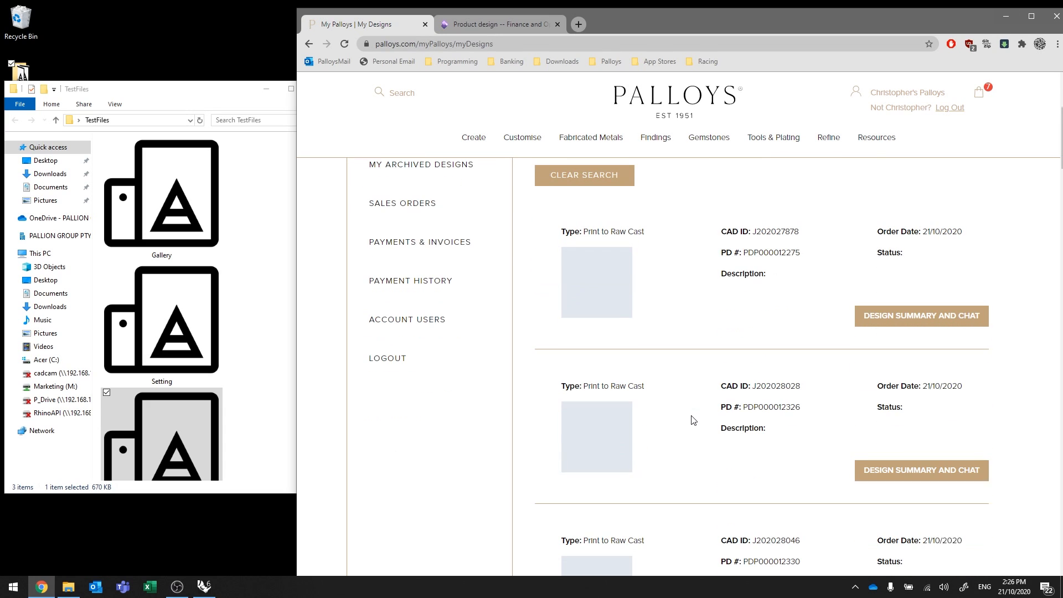
scroll(699, 429, down, 8)
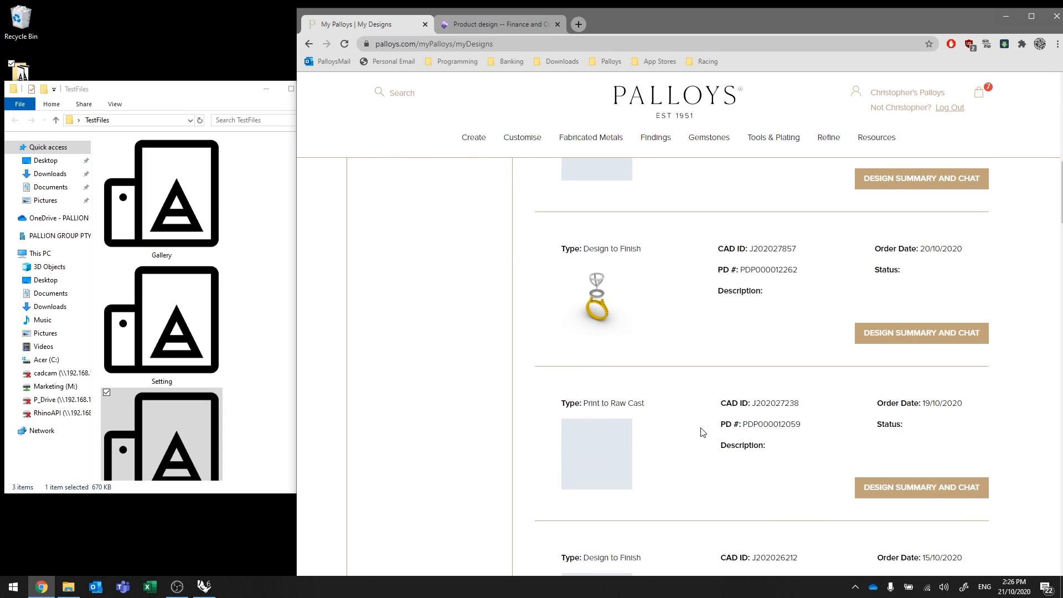
scroll(706, 407, up, 5)
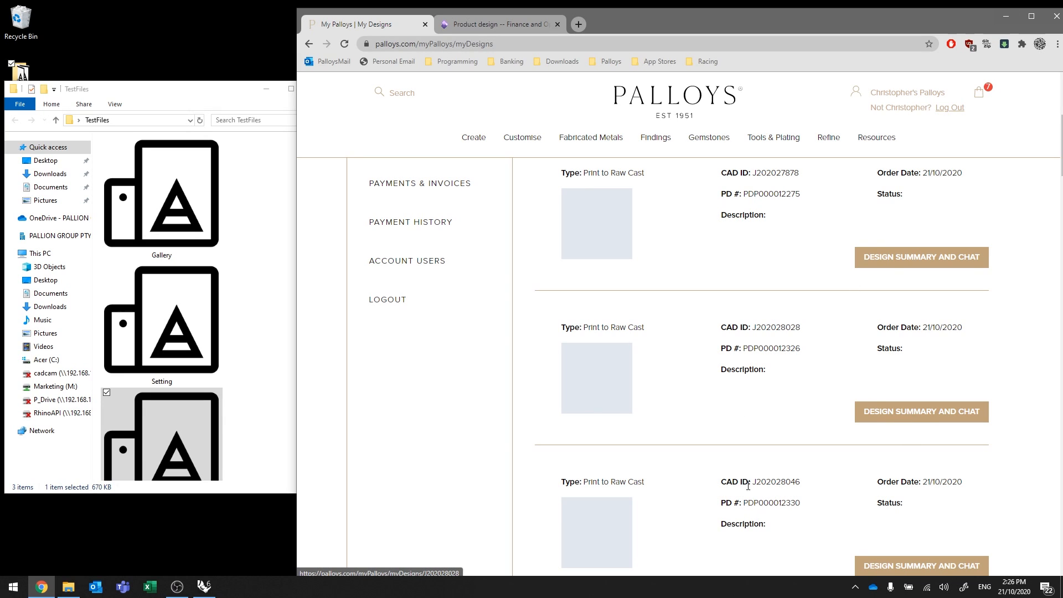
click(915, 418)
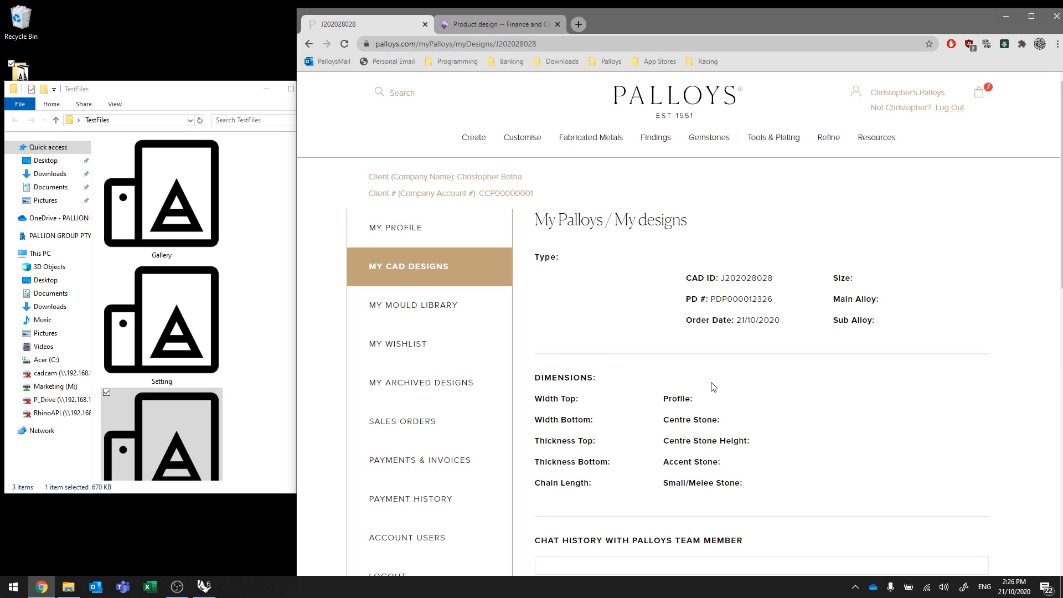
Post a chat message saying the uploaded job is missing some prongs, asking a named team member for help.
scroll(712, 387, down, 3)
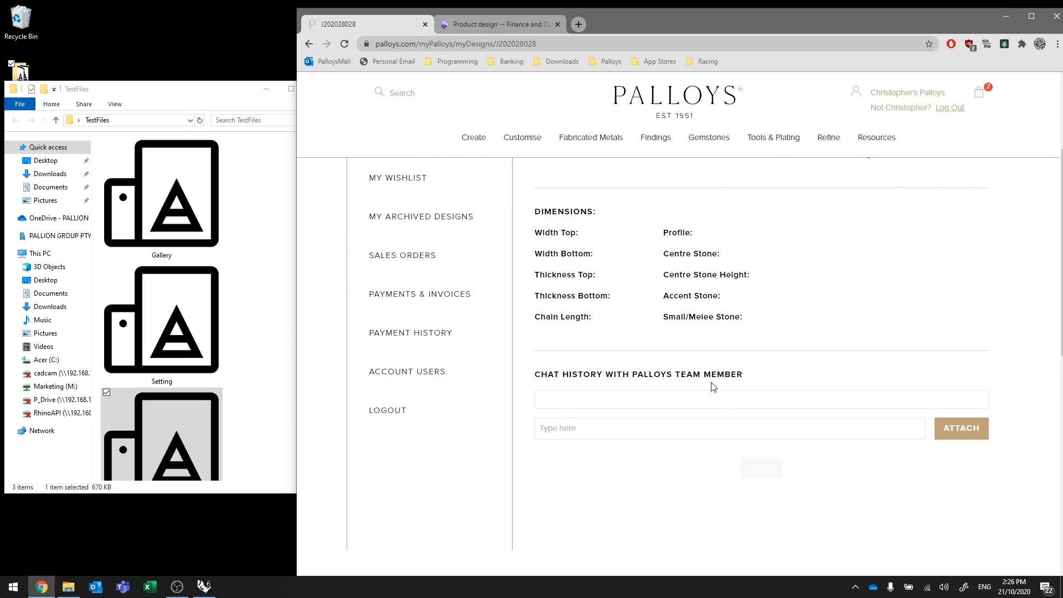
click(562, 428)
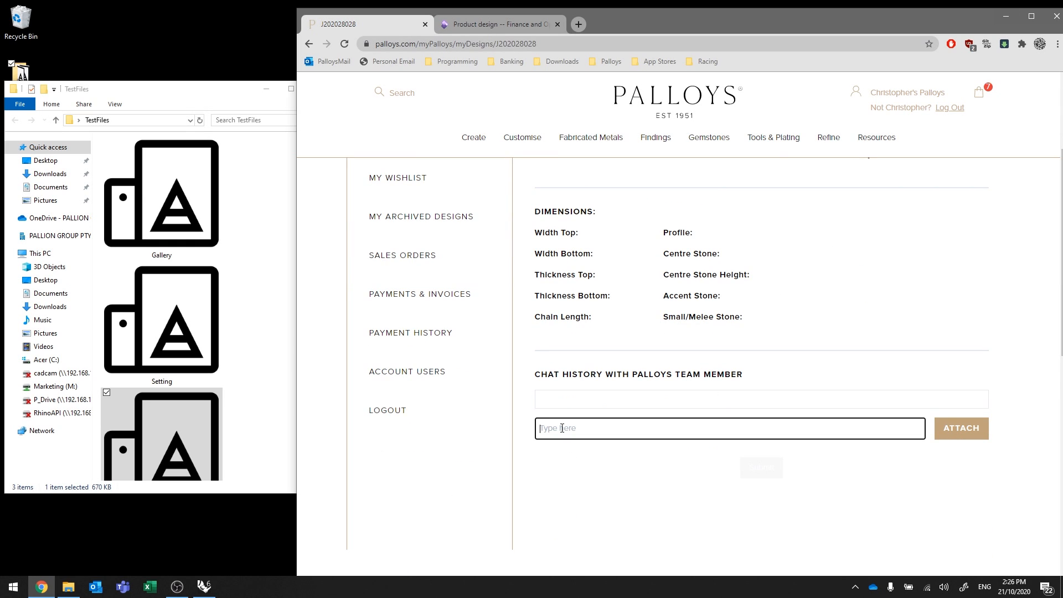
text(I just )
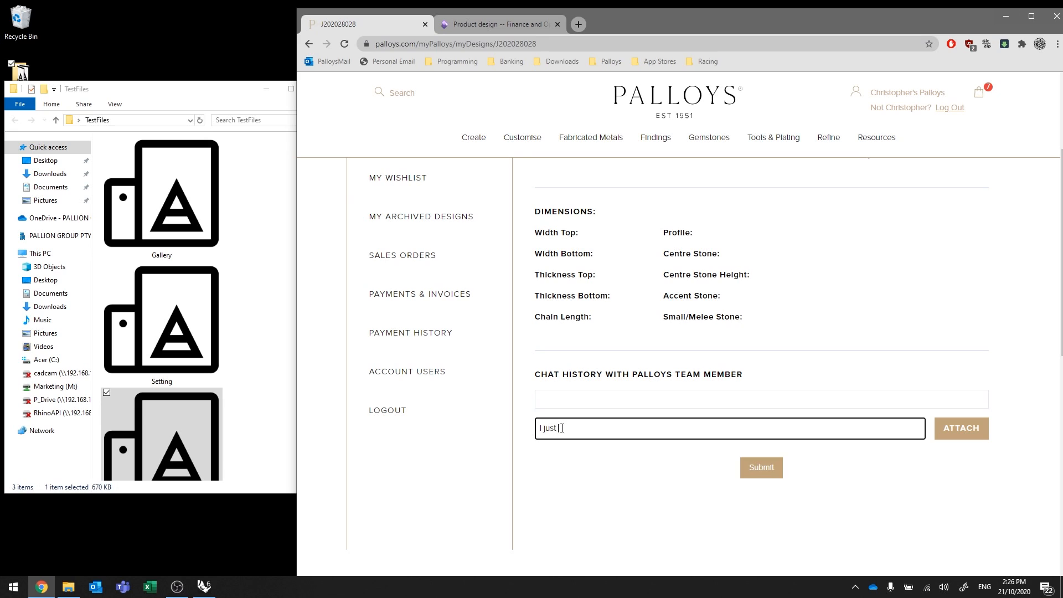
text(uploaded my job, and see it is mis)
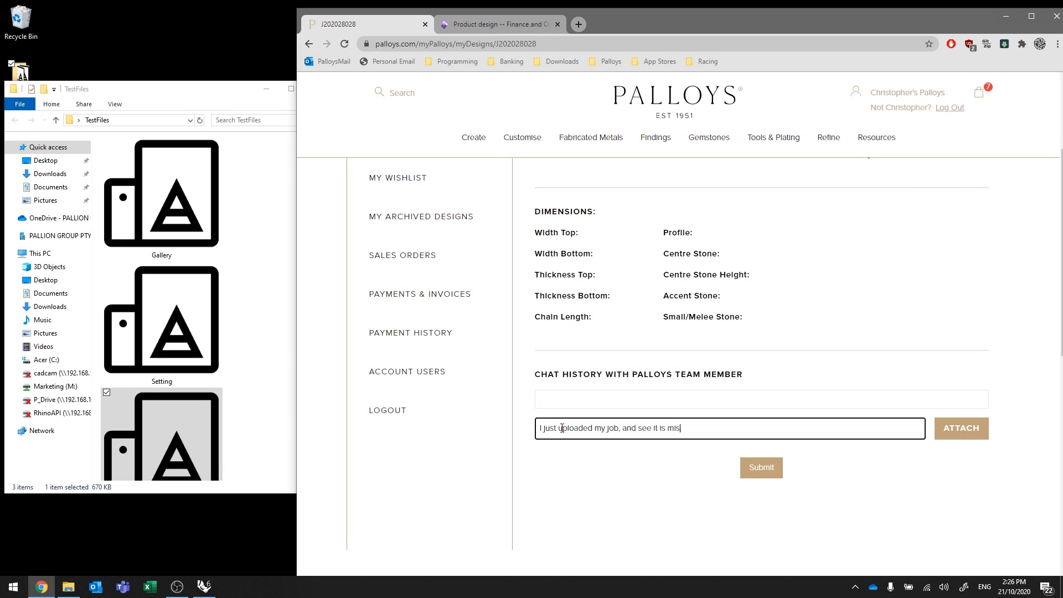
text(sing the)
key(BackSpace)
key(BackSpace)
key(BackSpace)
text(some prongs, Can SHukri plea)
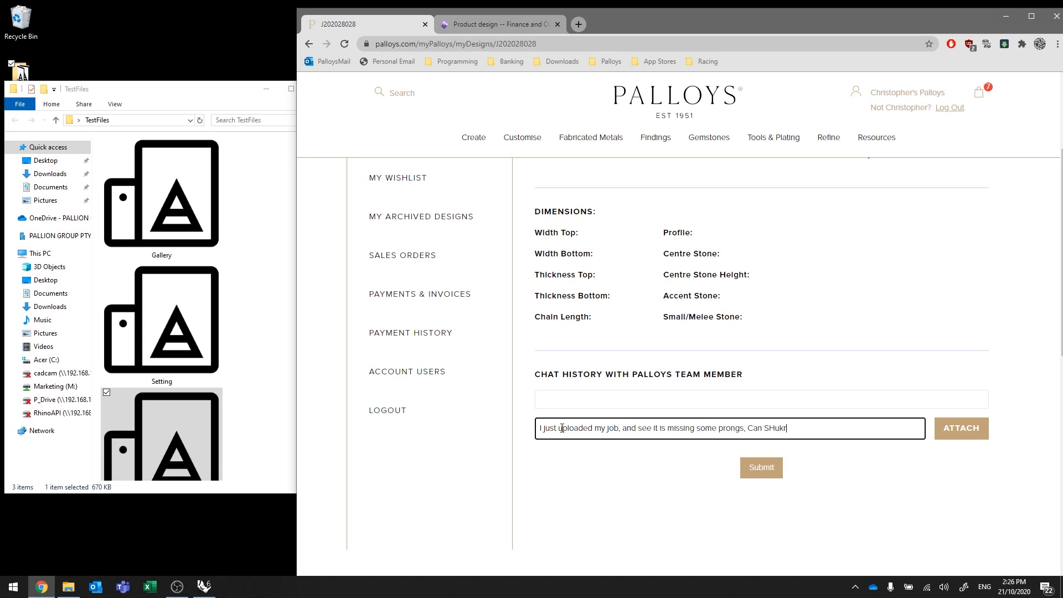
text(se help me here.)
click(763, 468)
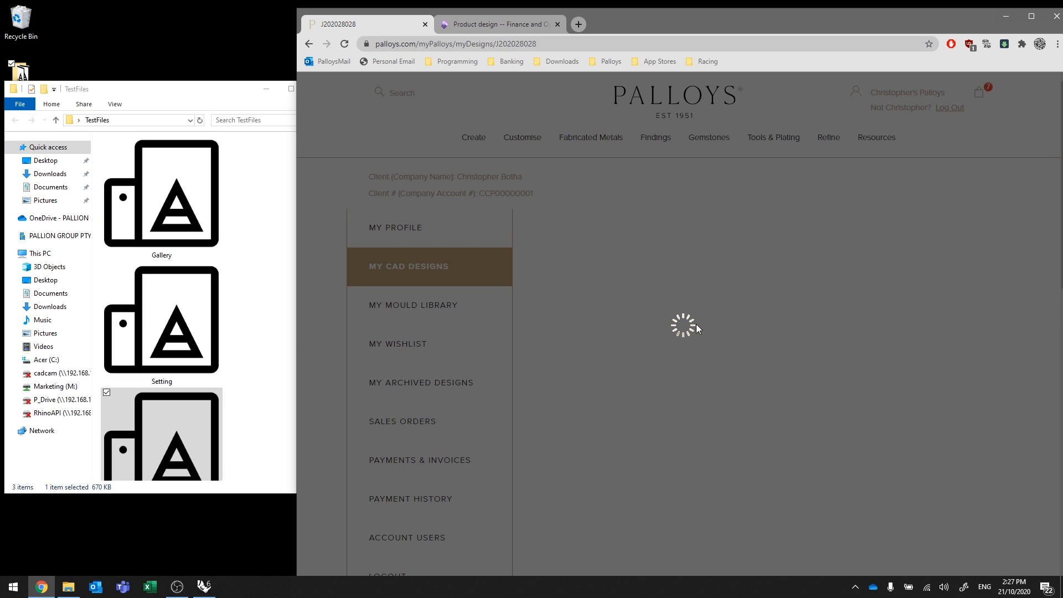
Confirm the missing-prongs message in Chat History, then switch to the Finance and Operations product design.
scroll(773, 438, down, 5)
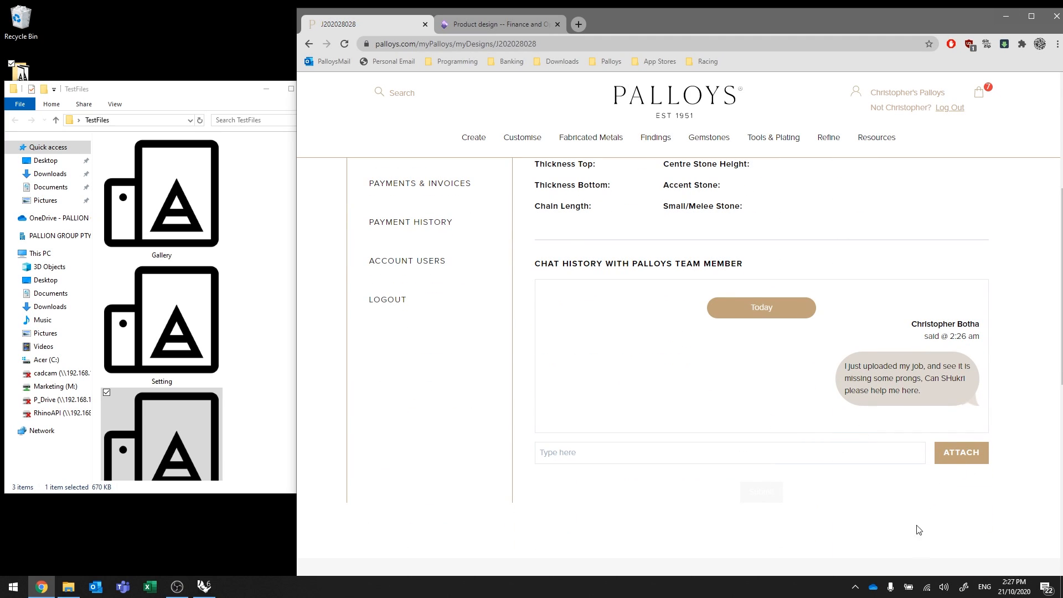
scroll(801, 470, up, 3)
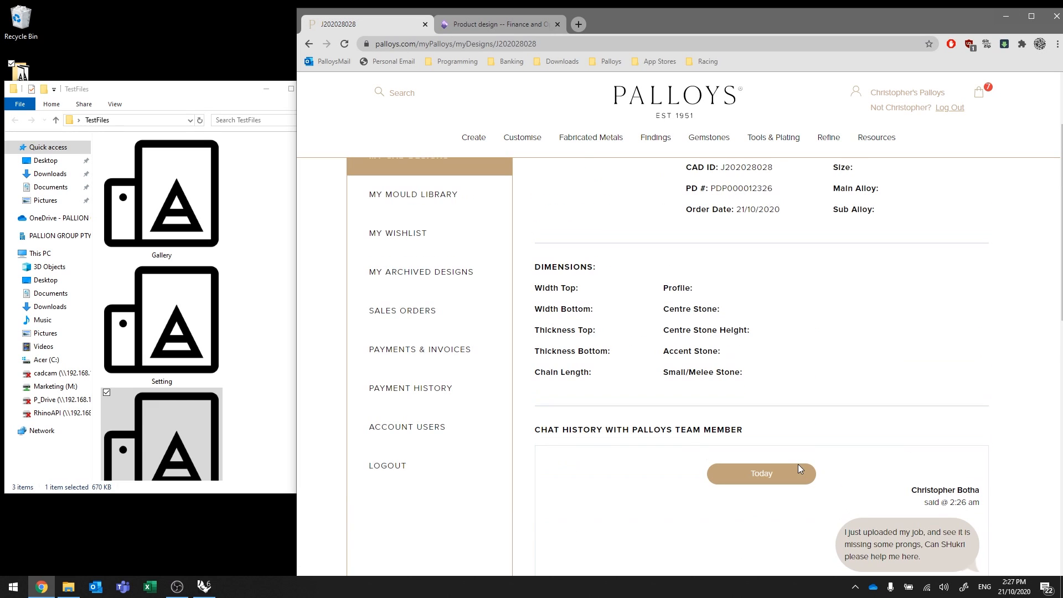
mouse_move(474, 139)
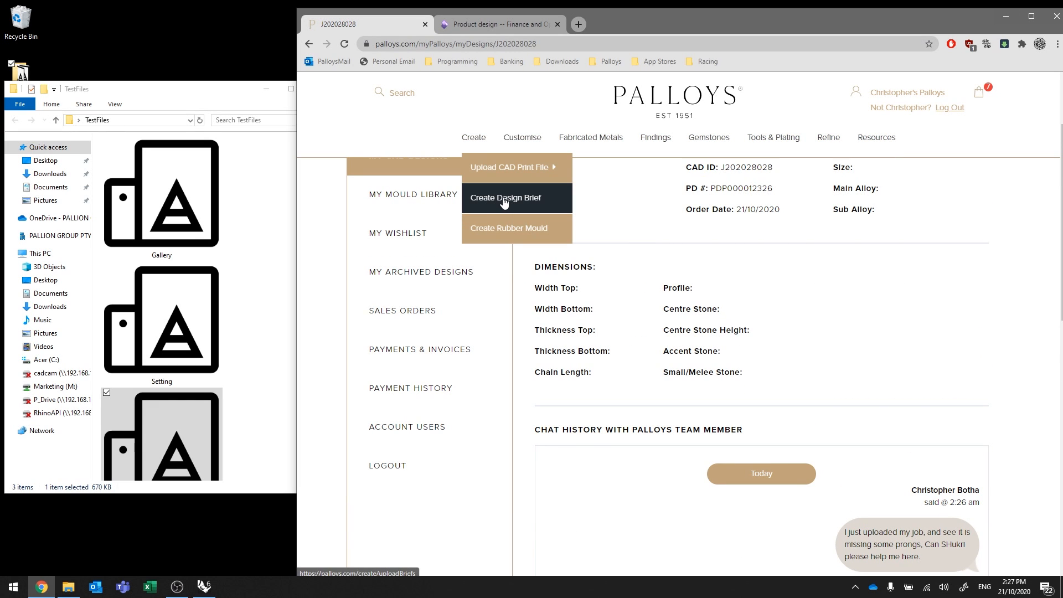
scroll(825, 326, down, 2)
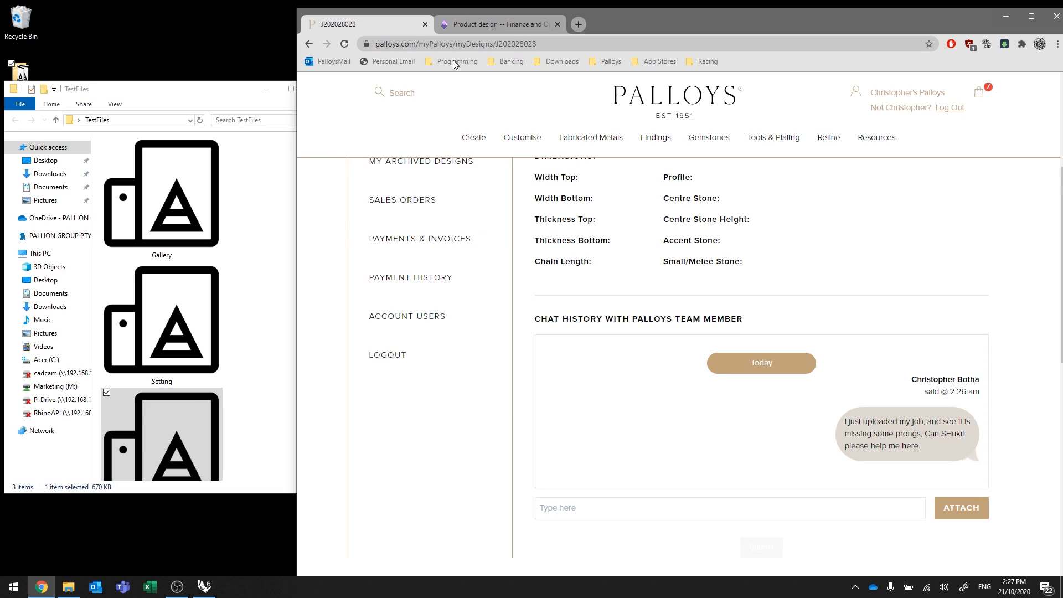
click(479, 25)
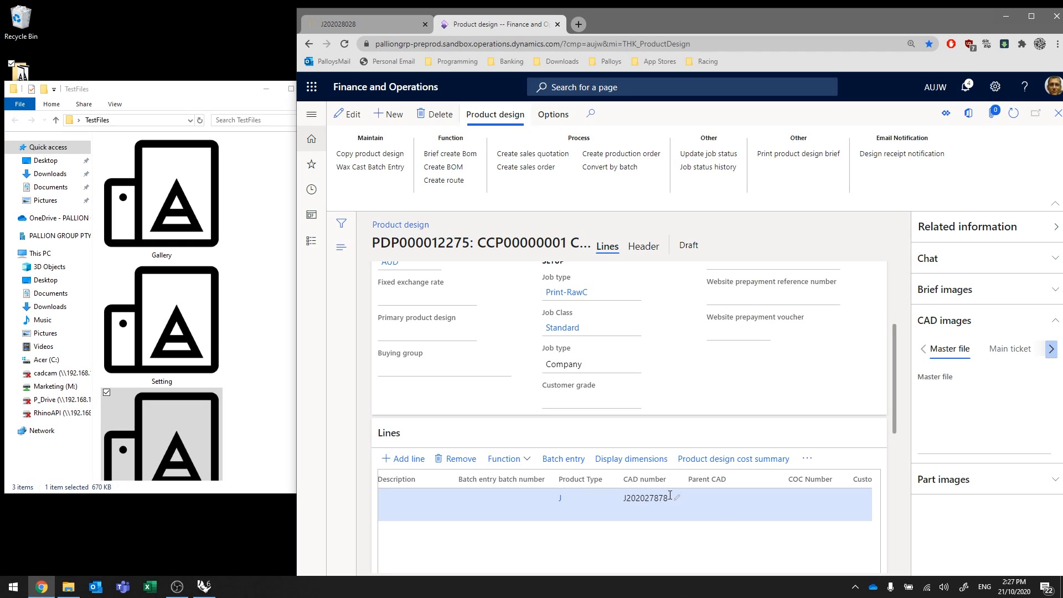
Bring Rhino 6 in front of the Print-RawC product design record.
click(208, 590)
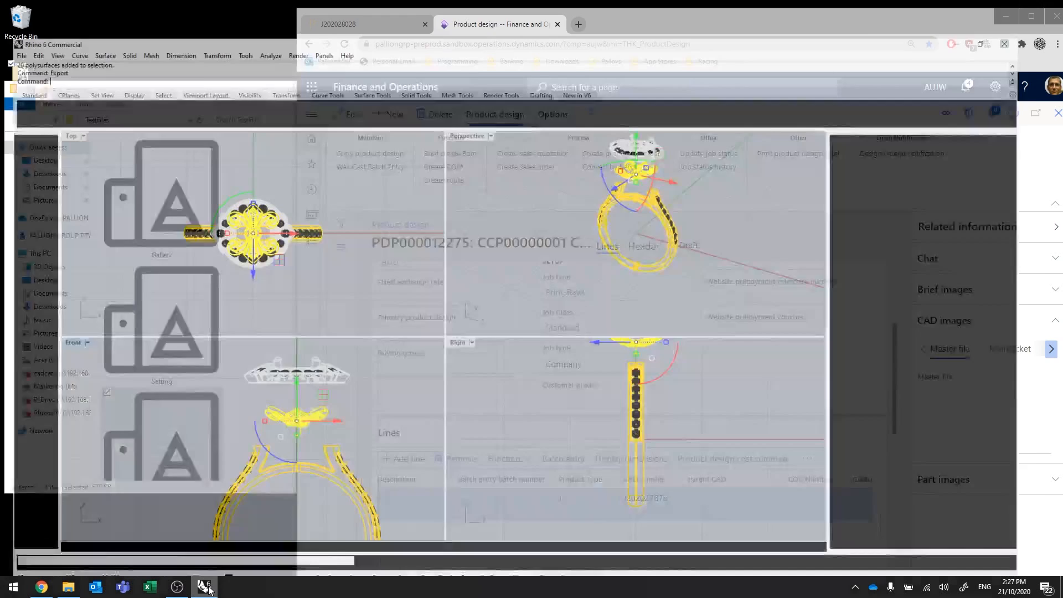
Deselect the model, scroll the Rhino job panel through the ring's Parts and alloys, then minimize Rhino.
click(523, 388)
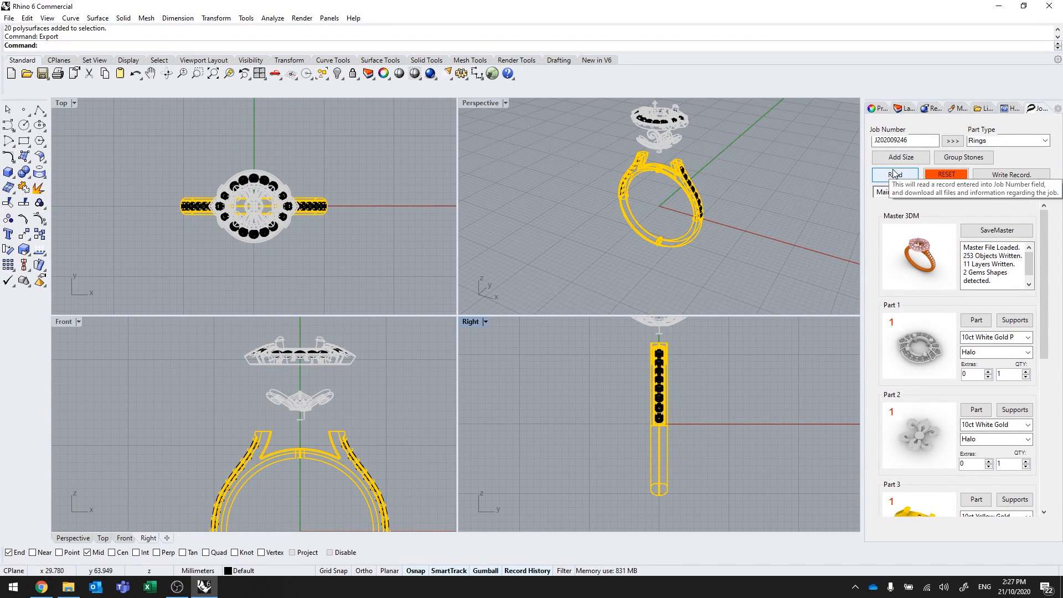
drag(1044, 236, 1050, 290)
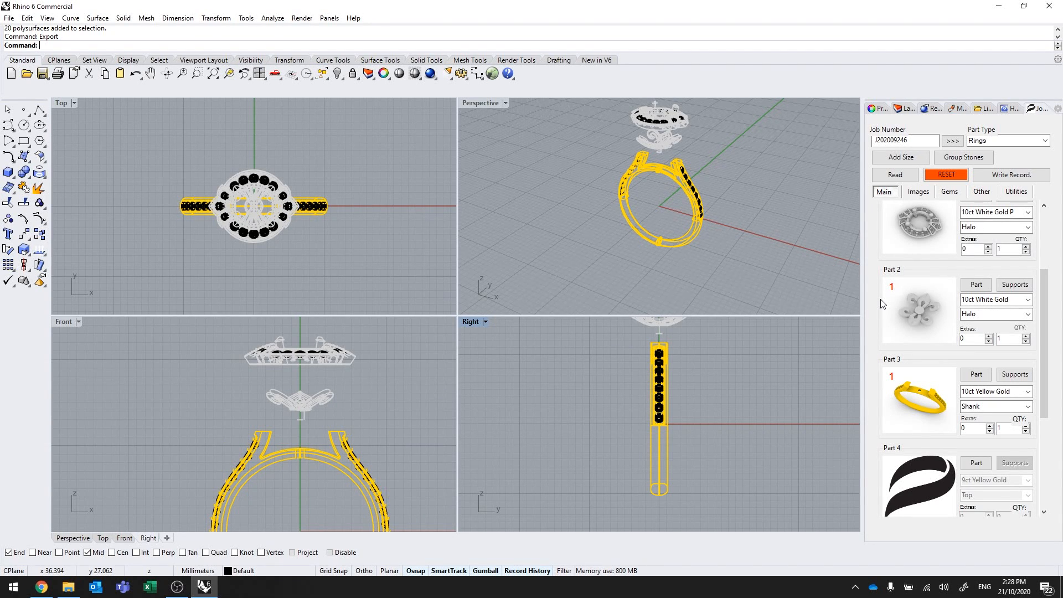
scroll(882, 303, up, 3)
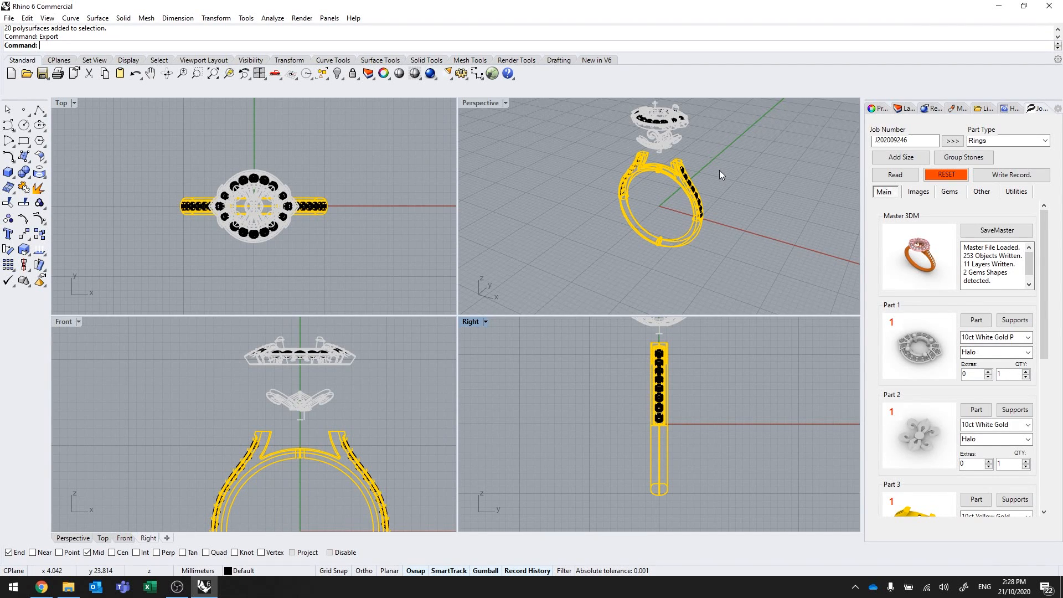
click(999, 7)
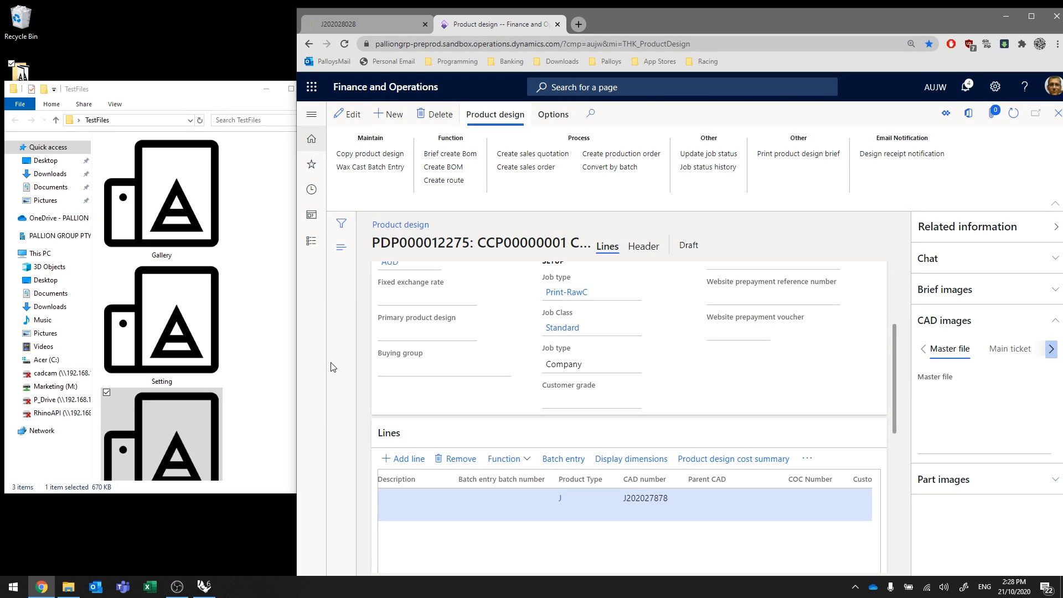
Bring the TestFiles folder forward, then switch Chrome back to the Palloys design J202028028 tab.
click(255, 369)
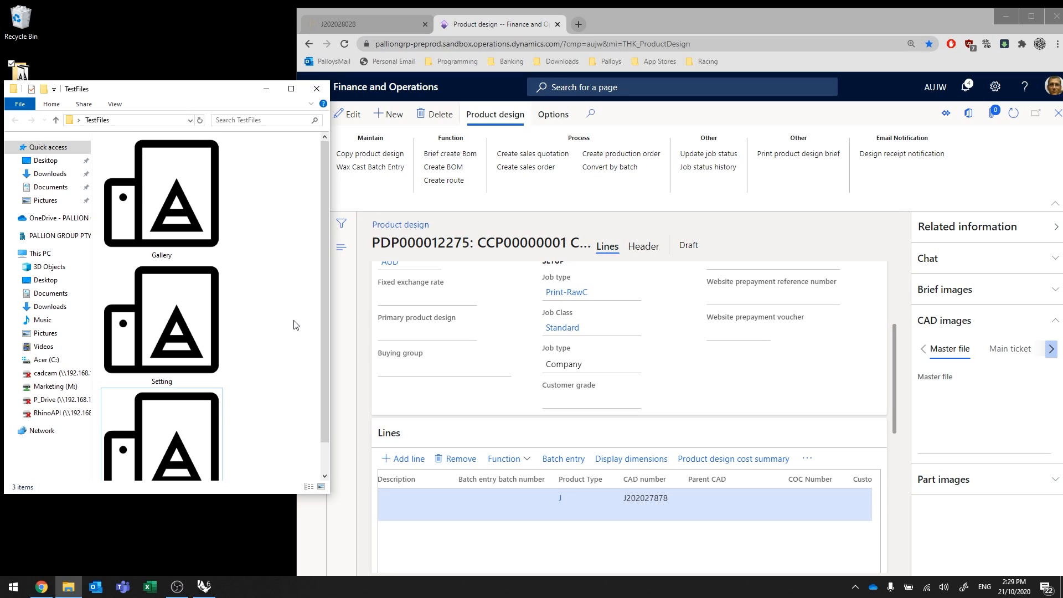
click(365, 24)
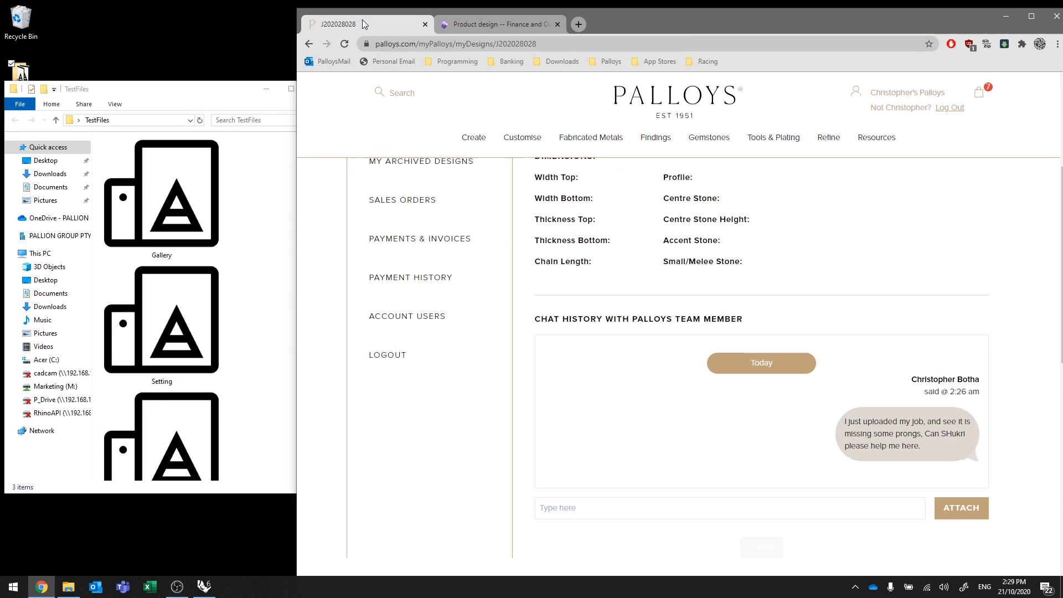
Open Create > Upload CAD Print File > Upload STL File, ticking Not Show Again on the help prompts.
mouse_move(474, 137)
mouse_move(487, 169)
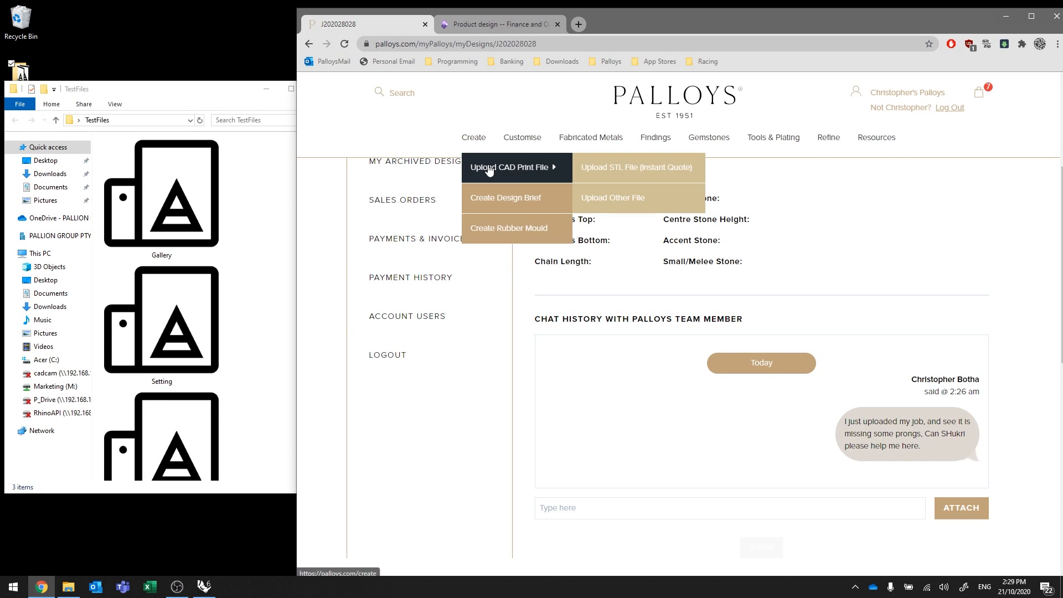
click(640, 175)
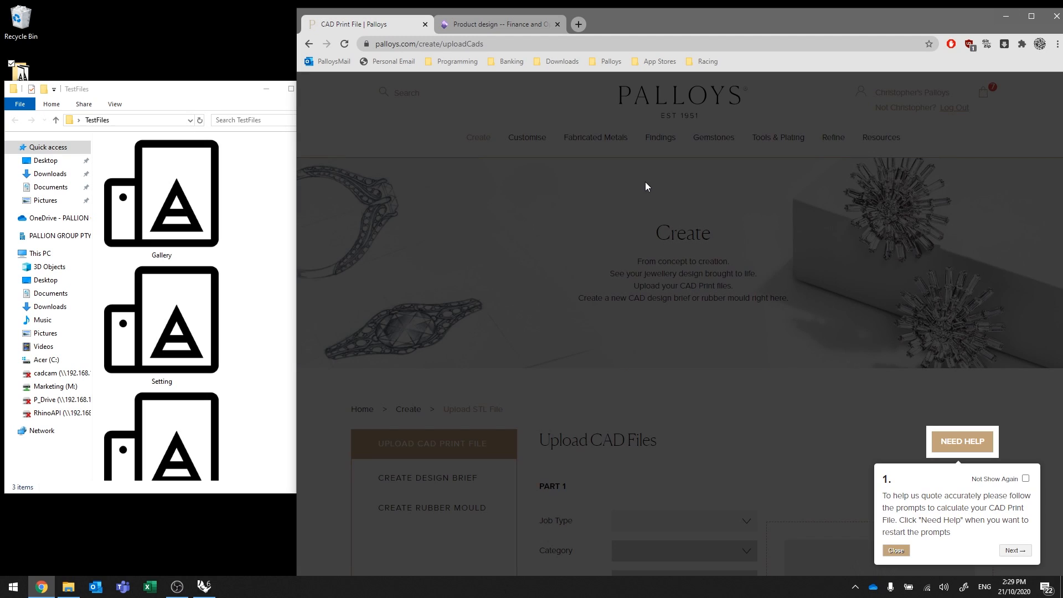
click(1026, 479)
click(900, 552)
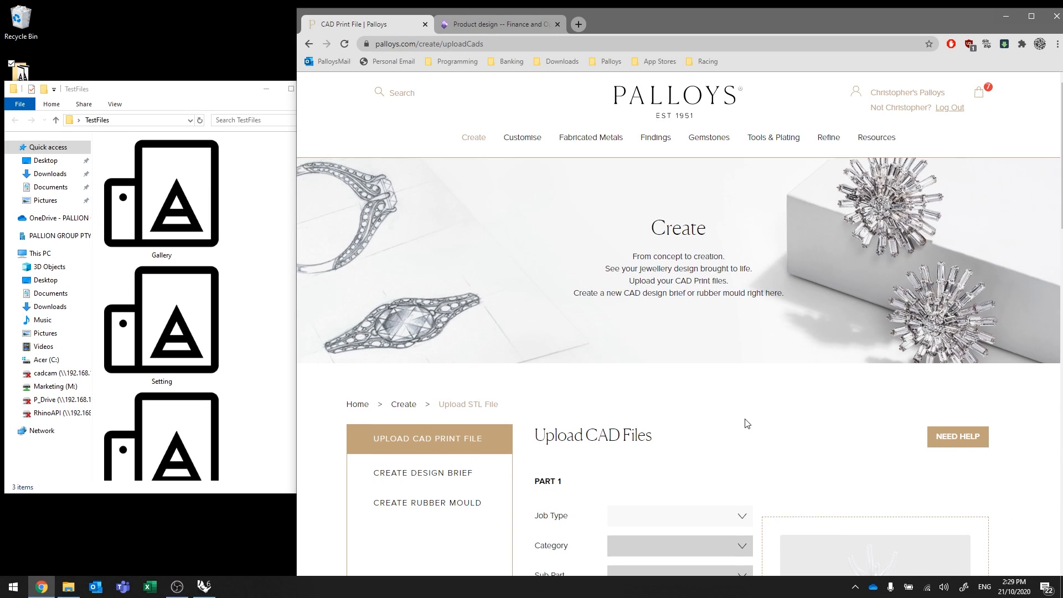
scroll(747, 423, down, 4)
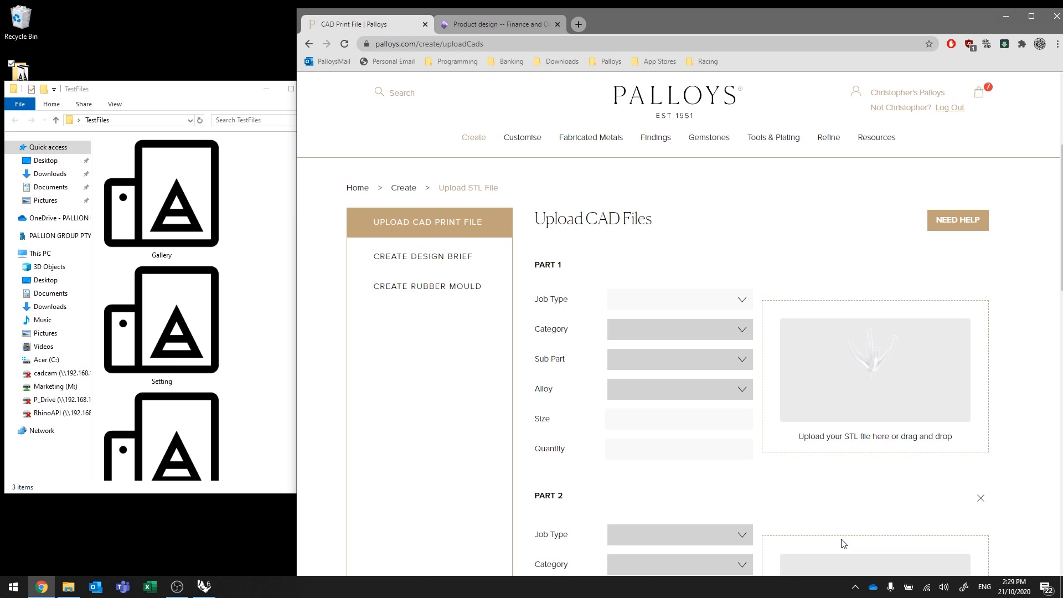